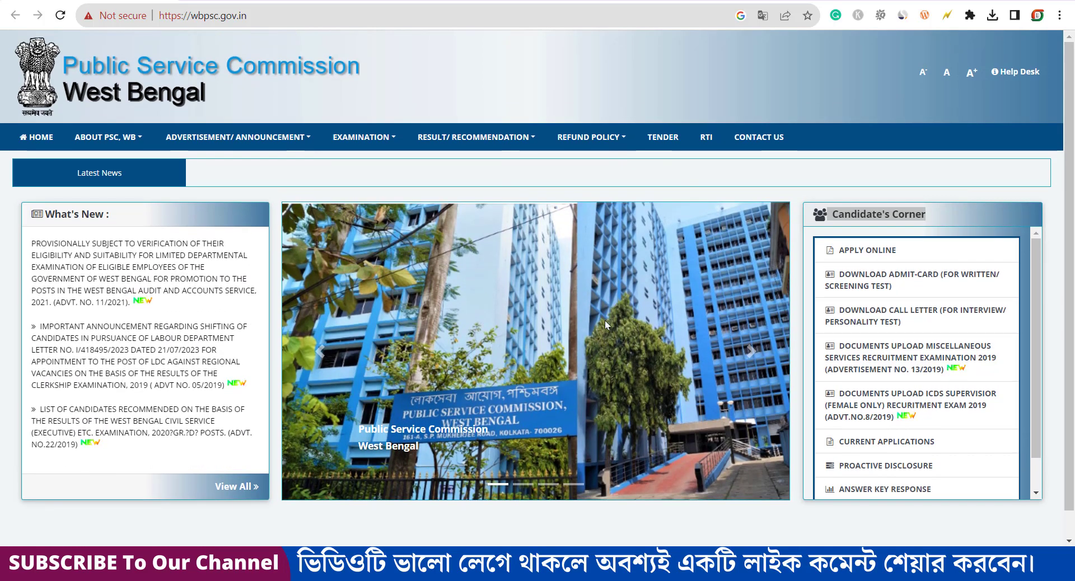
Open the Apply Online page from the Candidate's Corner
left_click(840, 213)
left_click_drag(840, 213, 942, 217)
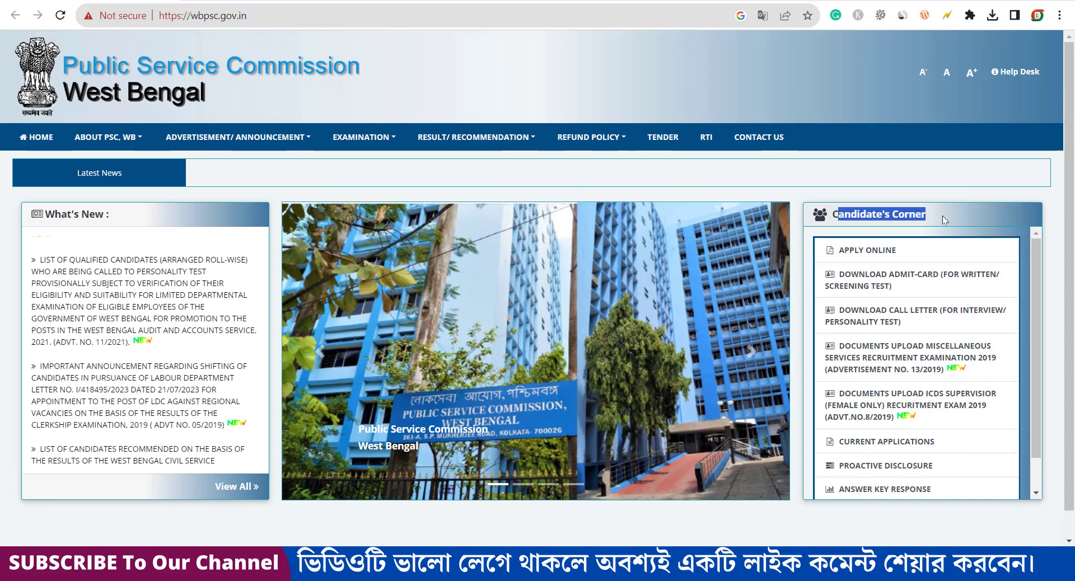
left_click_drag(834, 213, 909, 215)
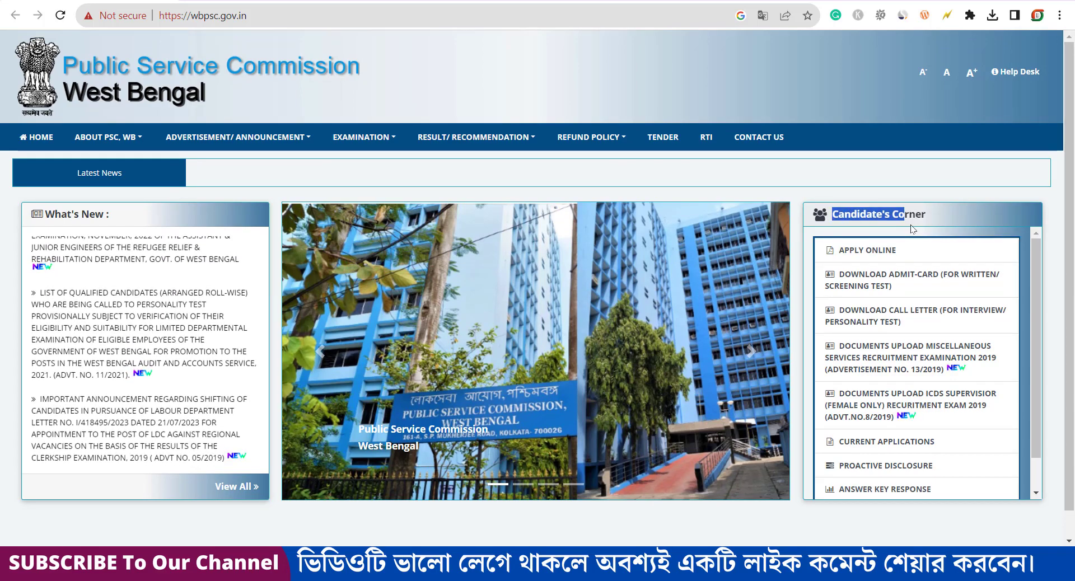
left_click(881, 254)
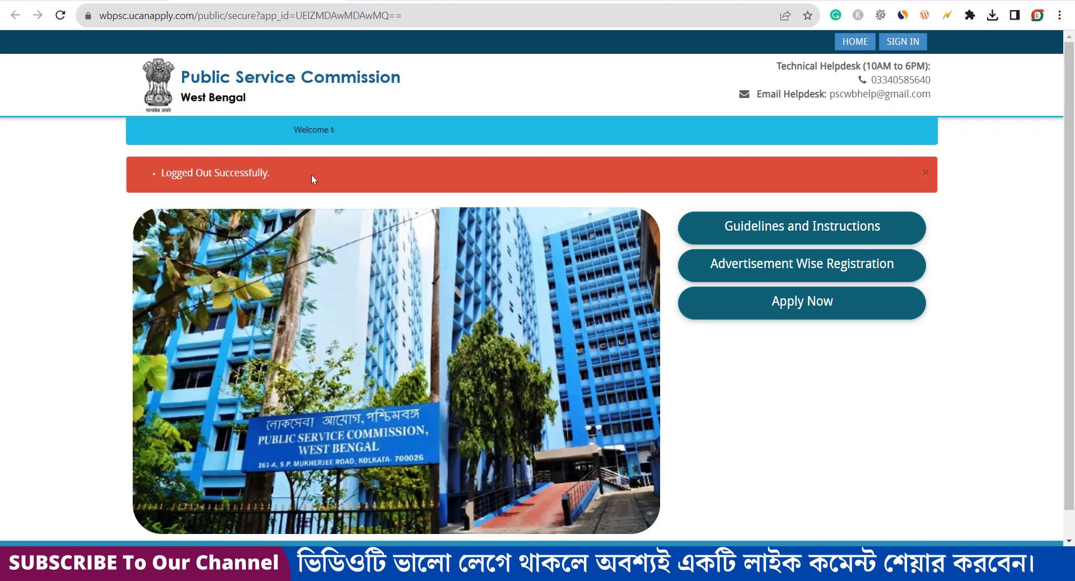
Sign in to the applicant account with the applicant ID, the account password and the answer to the arithmetic captcha
left_click(902, 45)
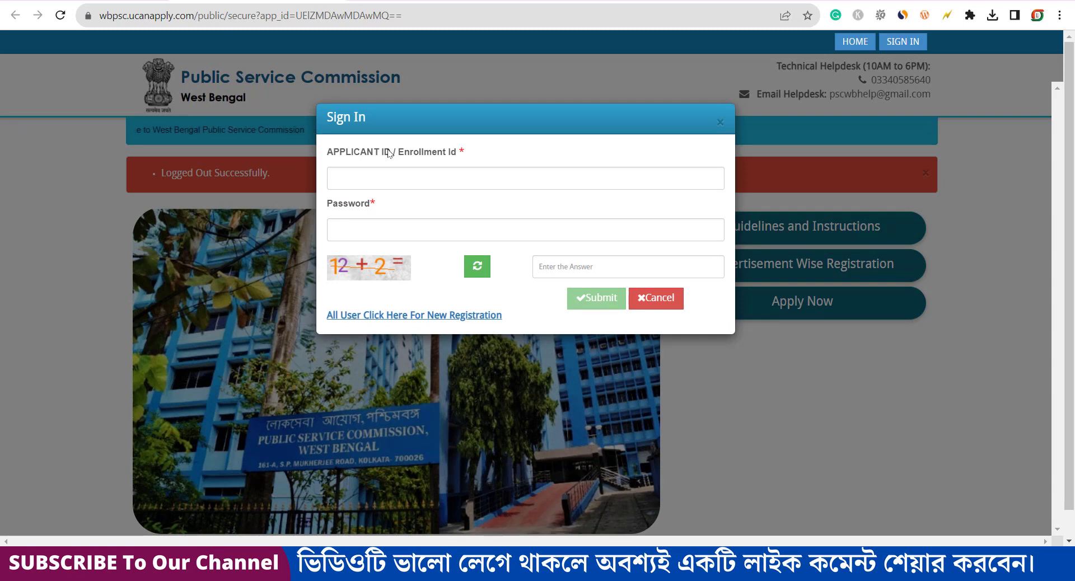
left_click(439, 238)
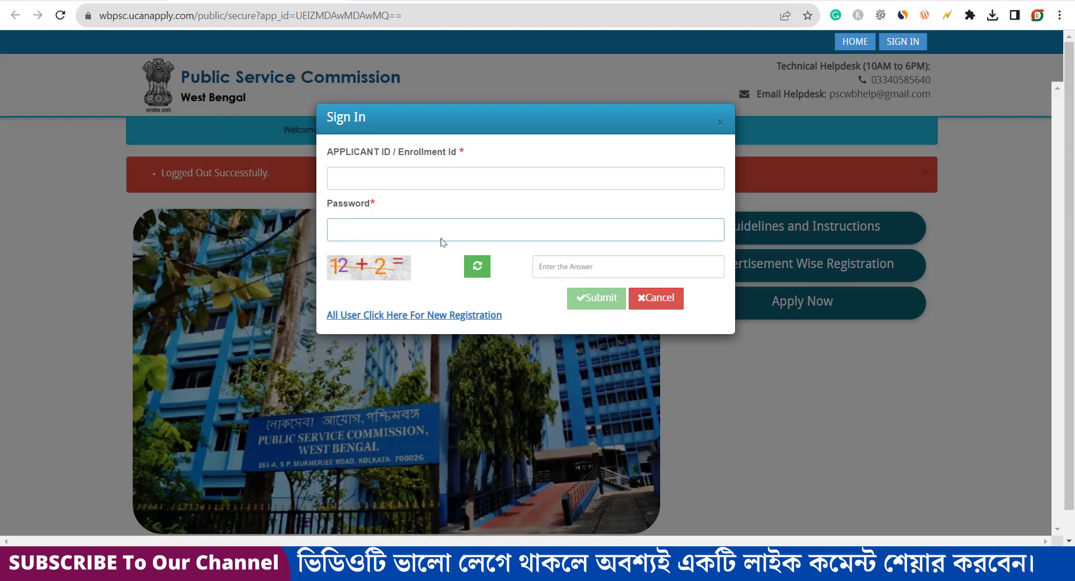
left_click(397, 185)
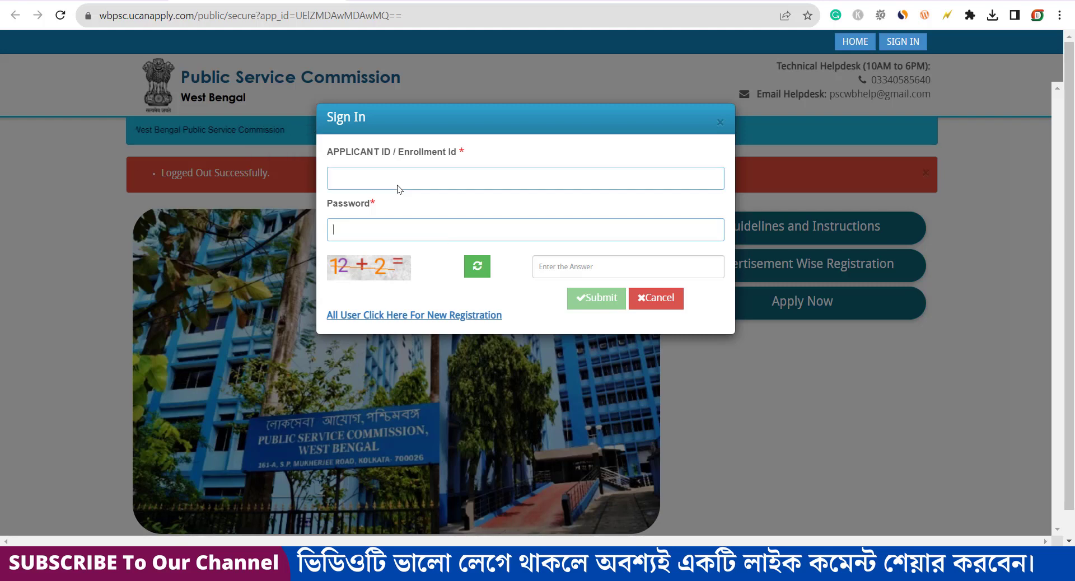
left_click(463, 234)
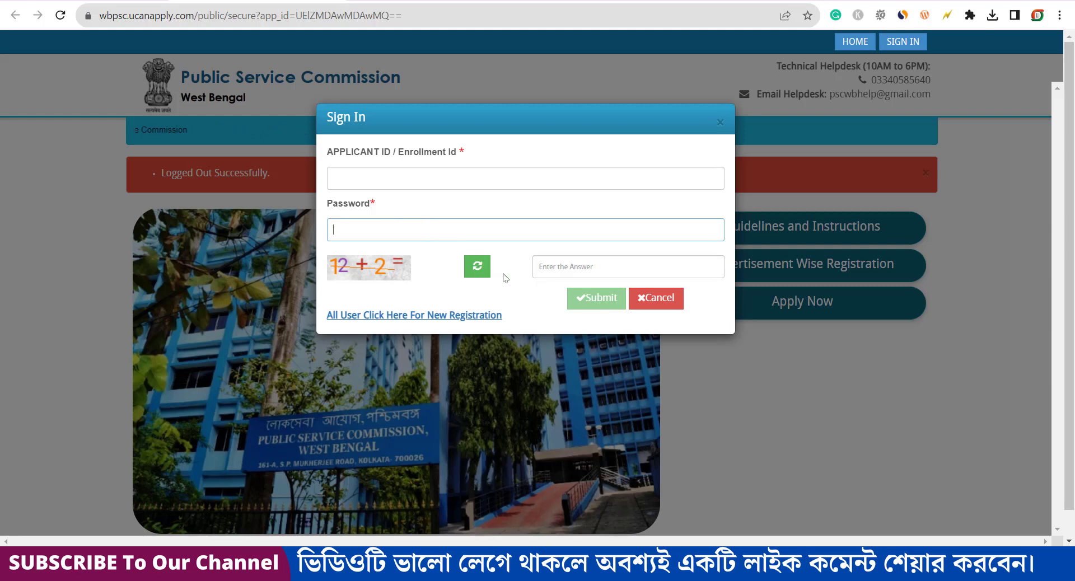
left_click(585, 270)
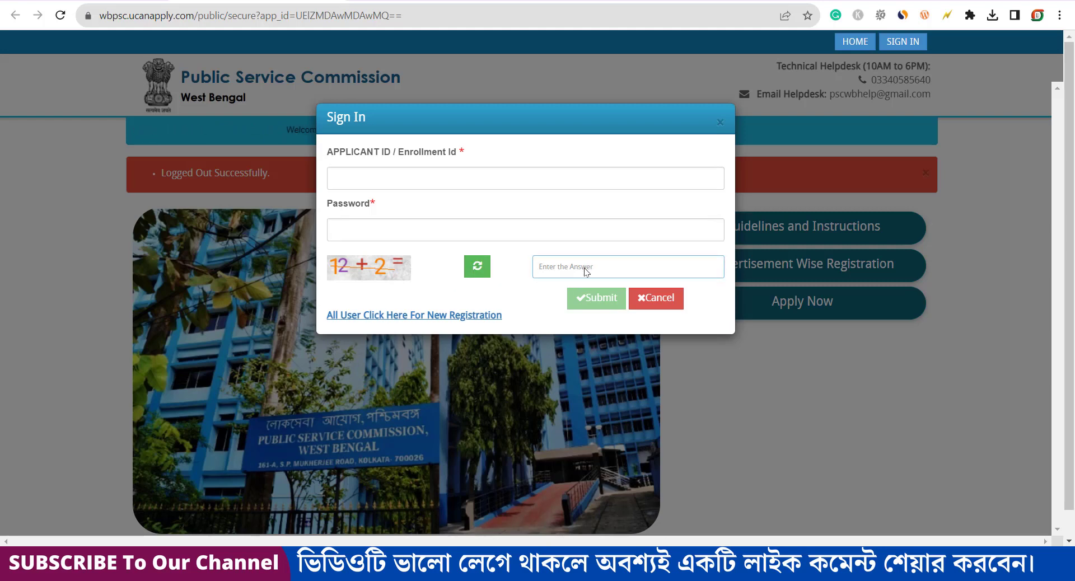
type("14")
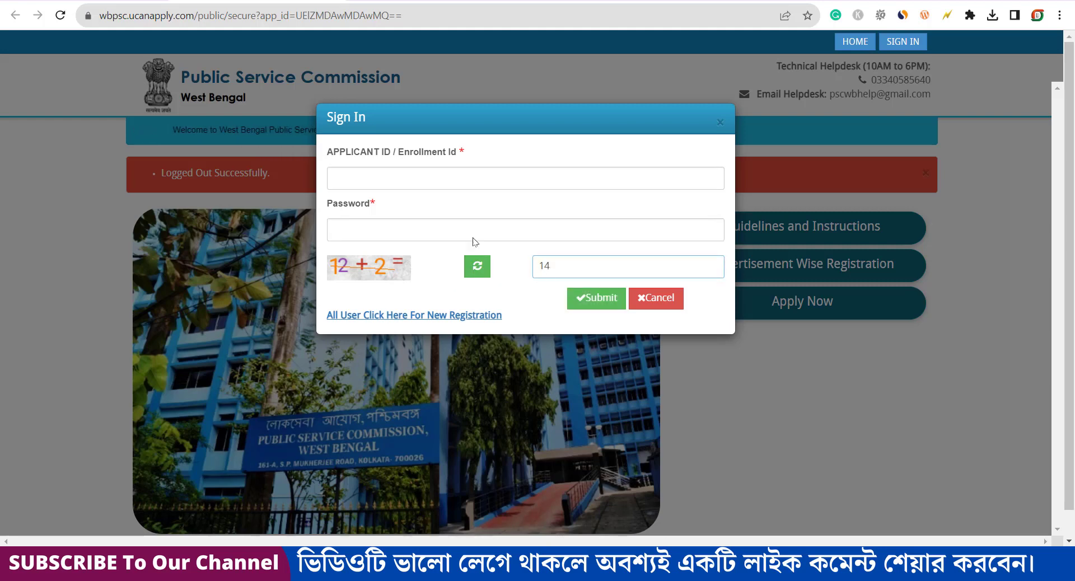
left_click(476, 236)
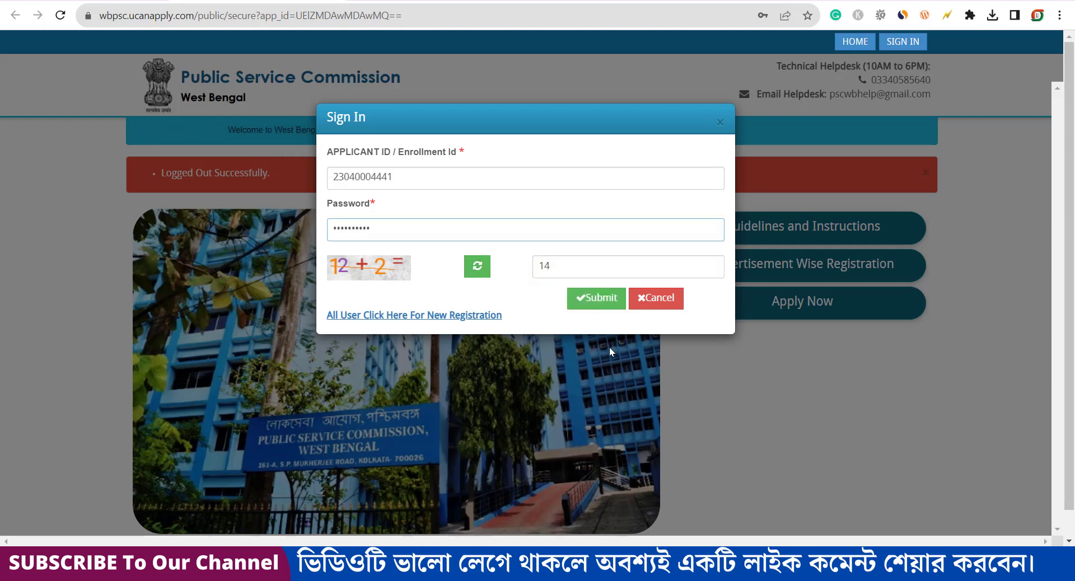
left_click(599, 299)
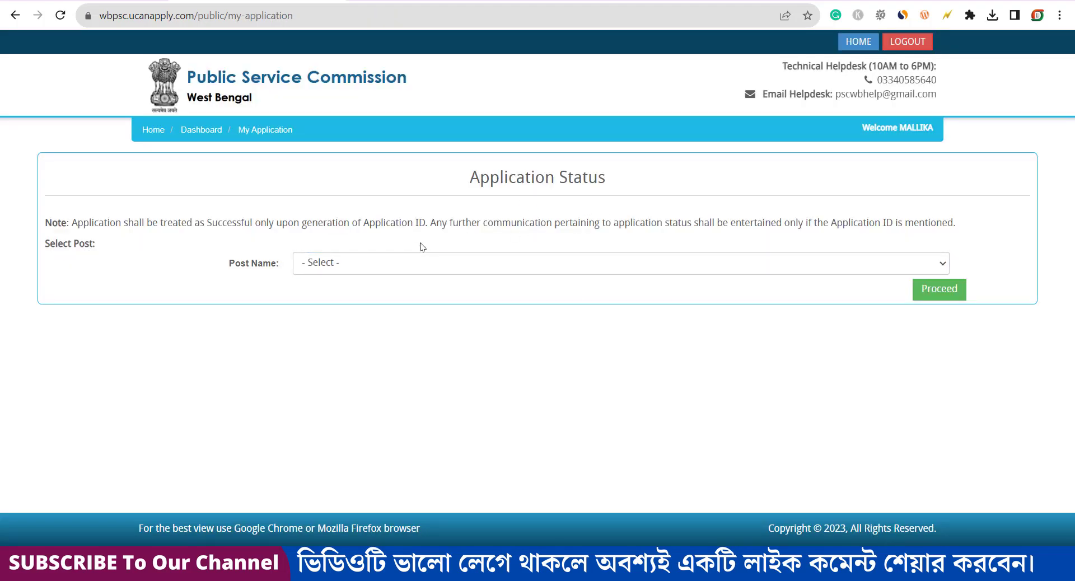
Choose the Sub-Inspector in the Subordinate Food & Supplies Service 2022 post and continue from its application status to the recruitment details
left_click(345, 273)
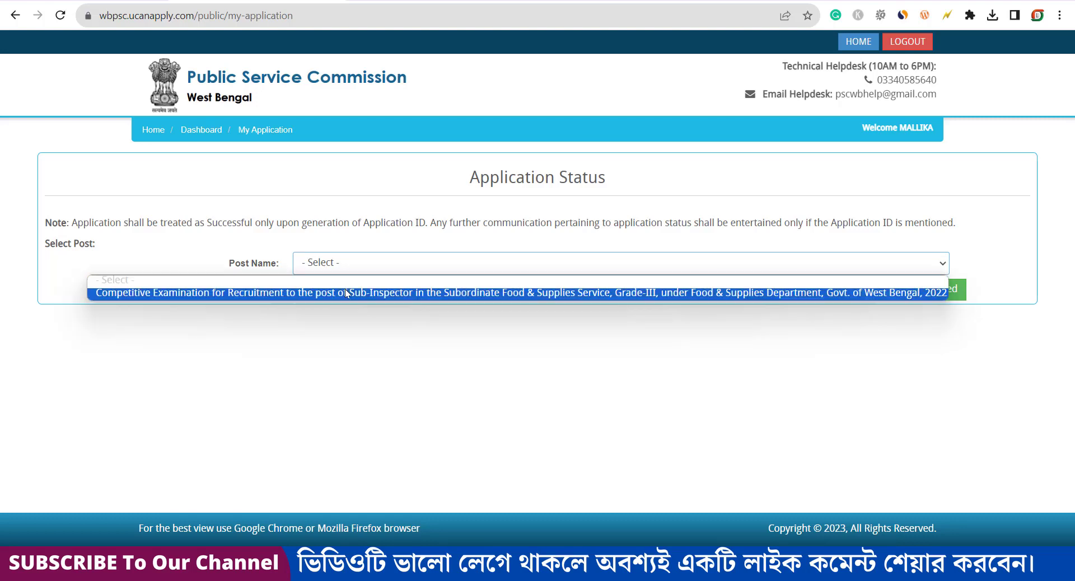
left_click(532, 293)
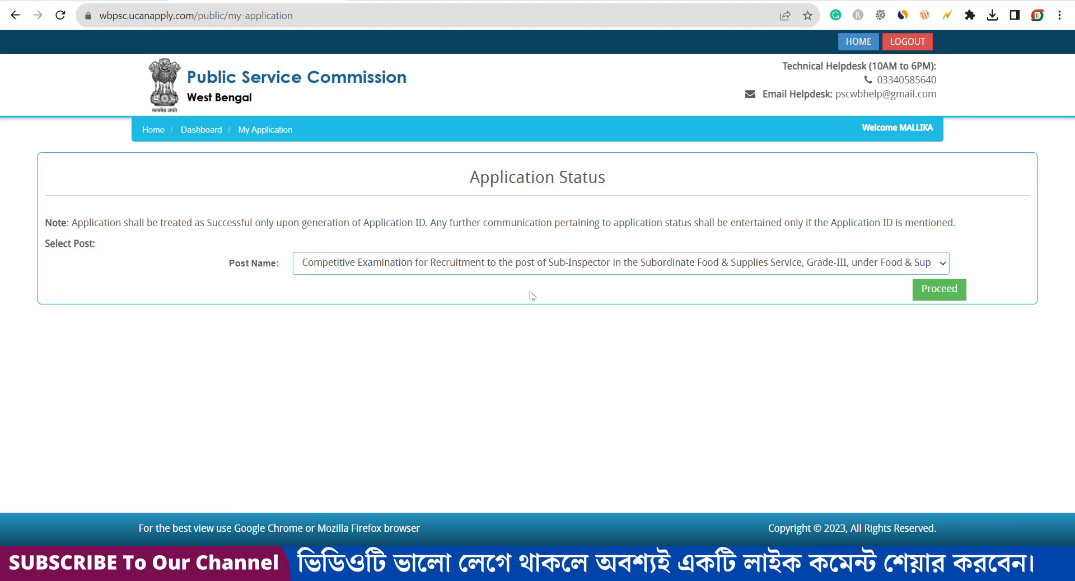
left_click(938, 293)
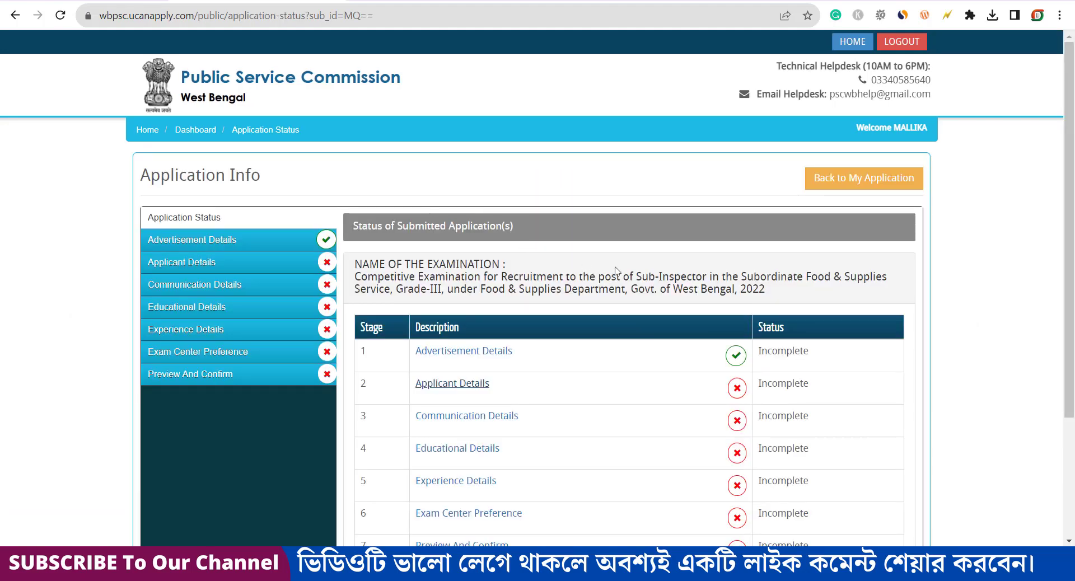
scroll(571, 289, "down", 3)
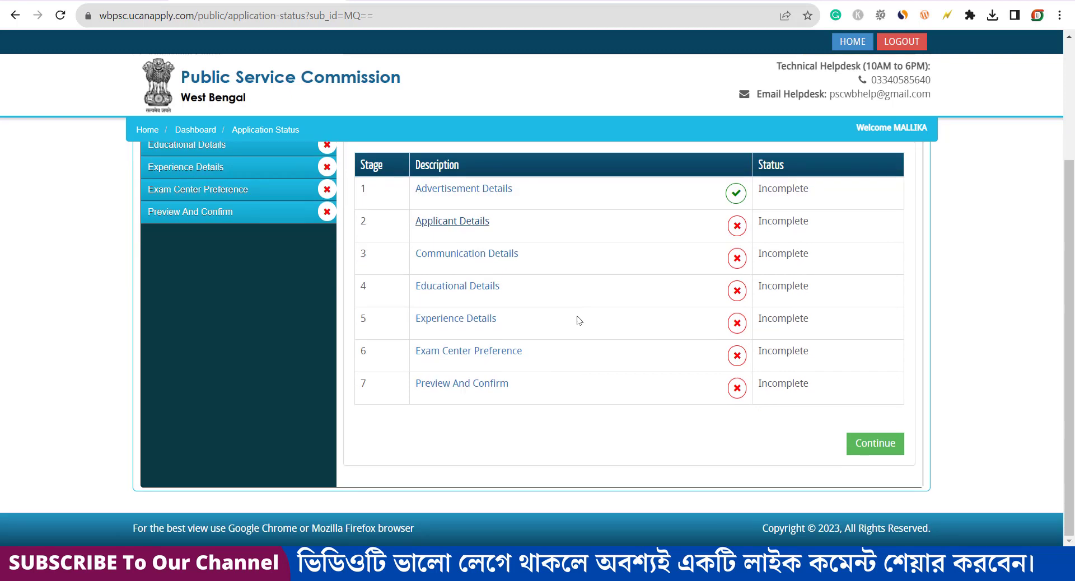
left_click(879, 444)
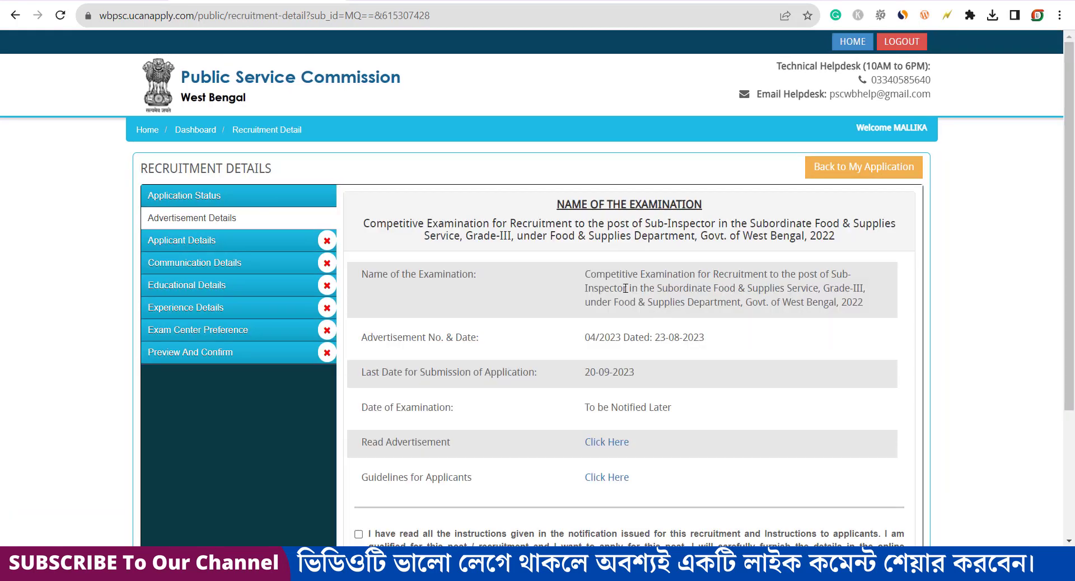
Accept the declaration of having read all the recruitment instructions, and save to continue to the applicant details
scroll(616, 290, "down", 1)
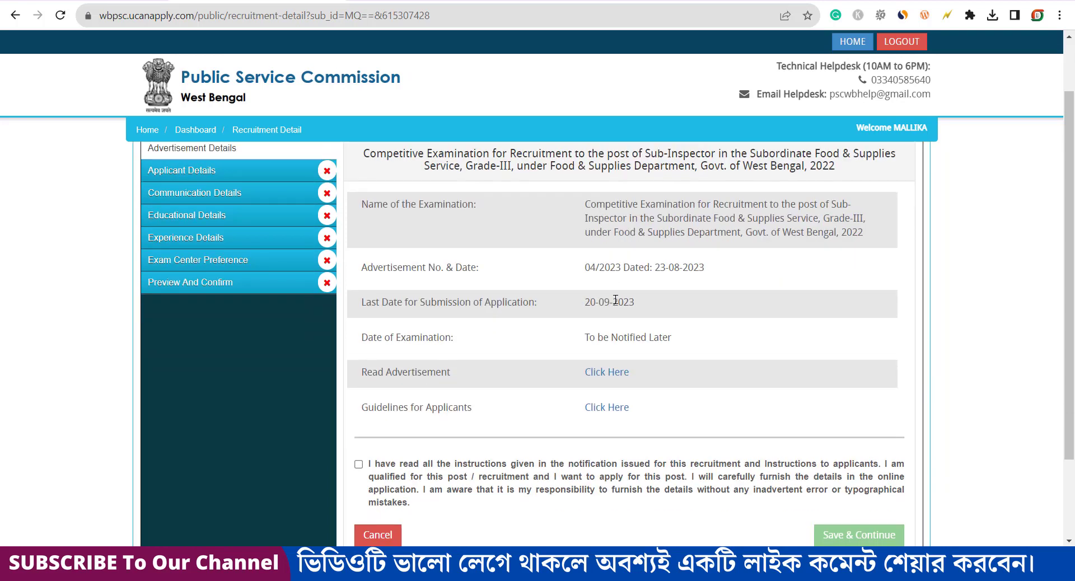
left_click(359, 465)
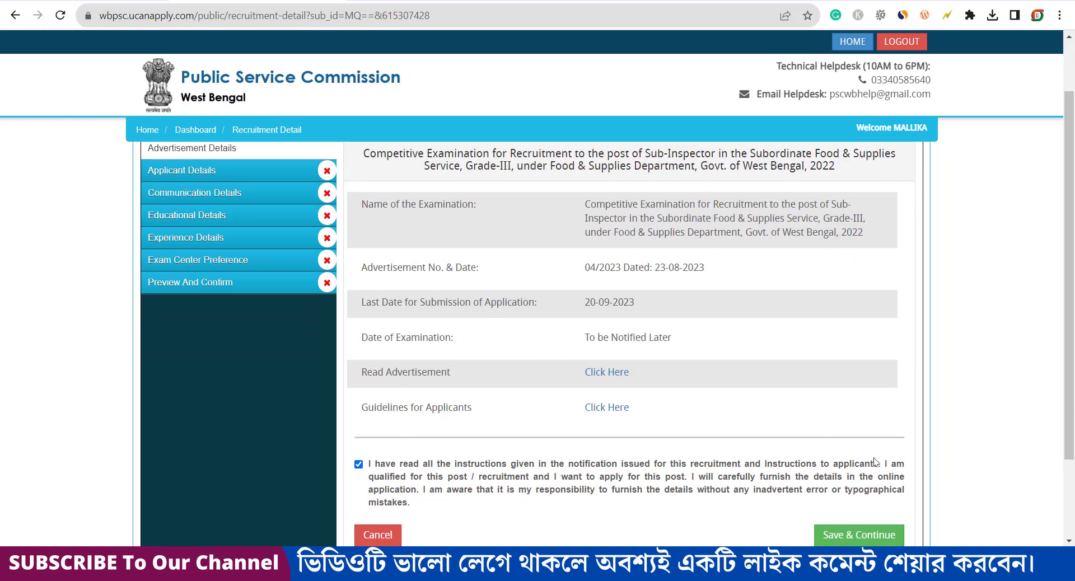
scroll(875, 462, "down", 1)
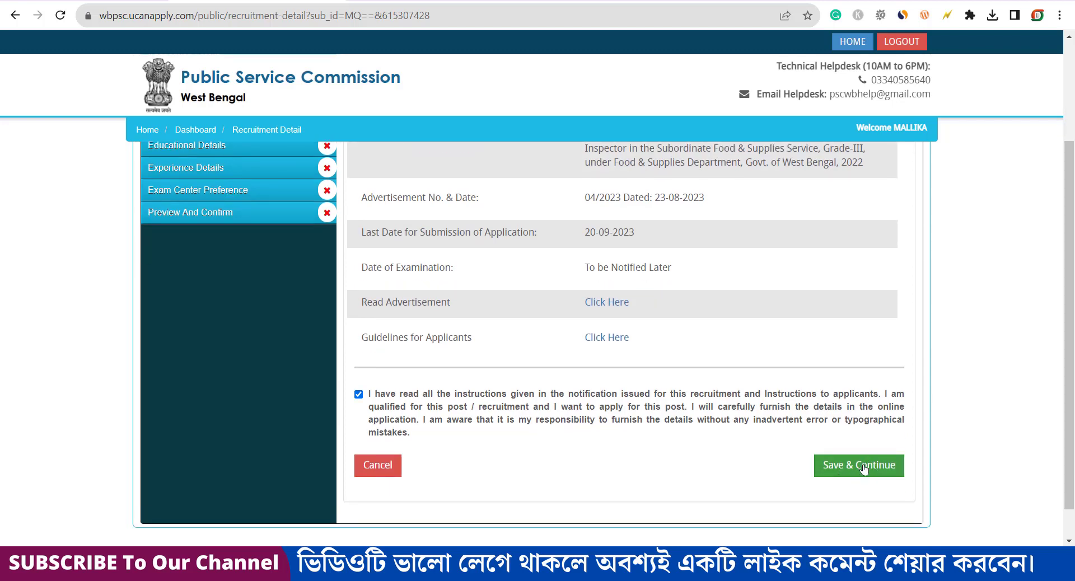
left_click(864, 468)
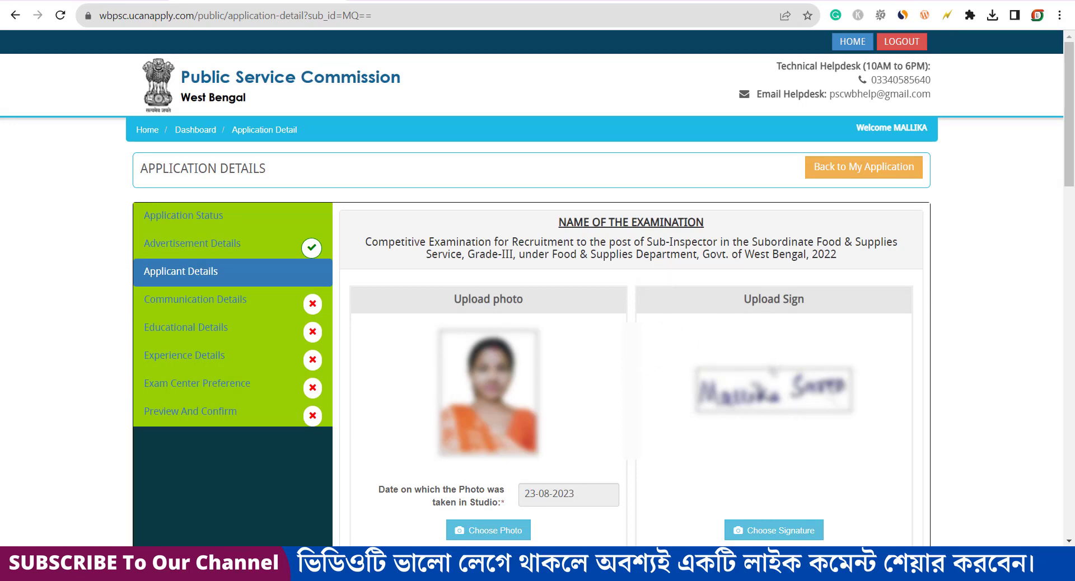
Answer Yes for ability in Bengali and No for Nepali, and set the mother tongue to BENGALI in the applicant details
scroll(595, 380, "down", 3)
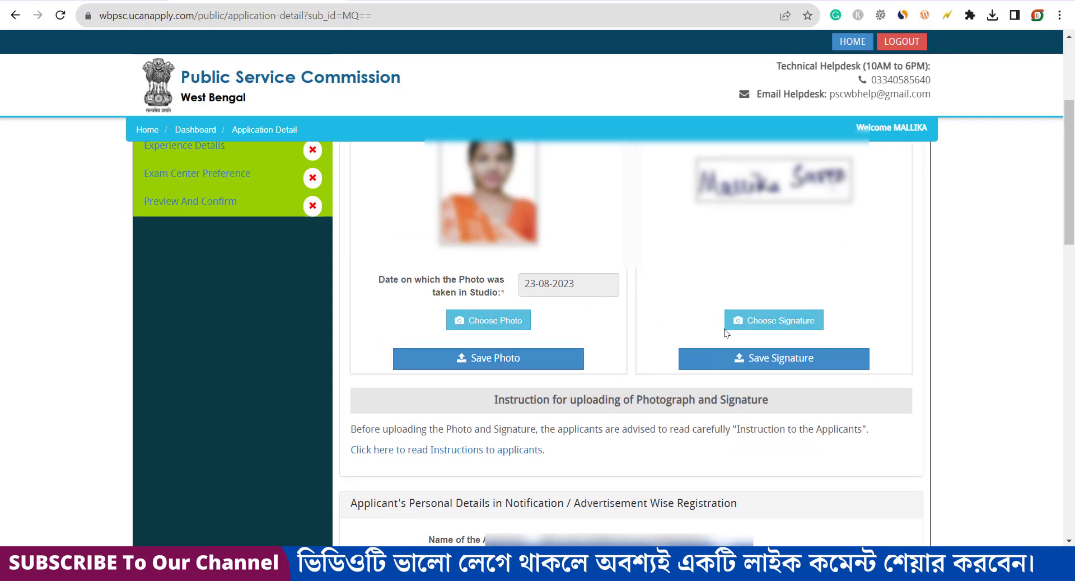
scroll(760, 335, "down", 5)
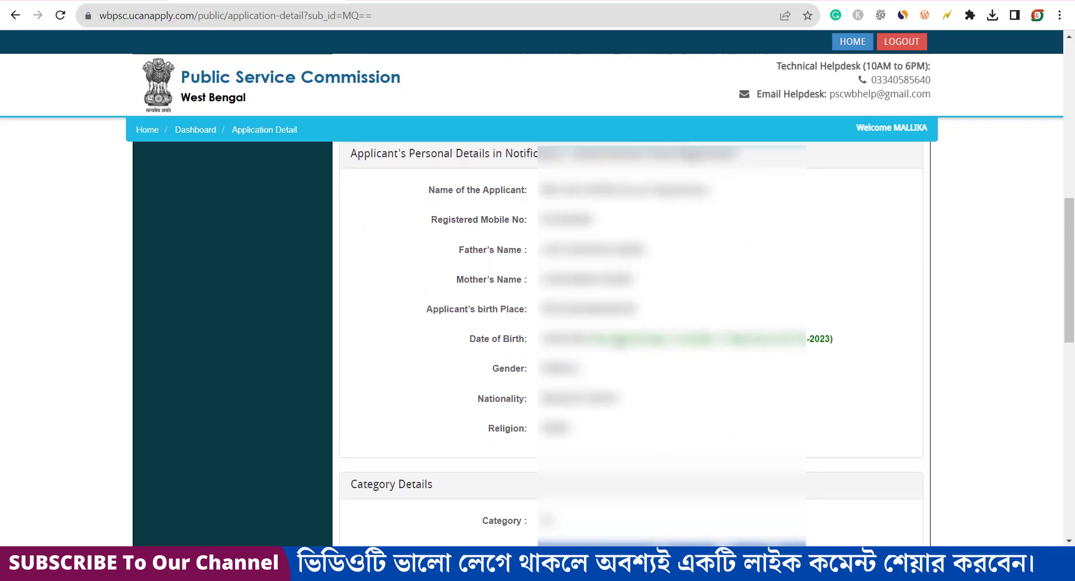
scroll(632, 344, "down", 7)
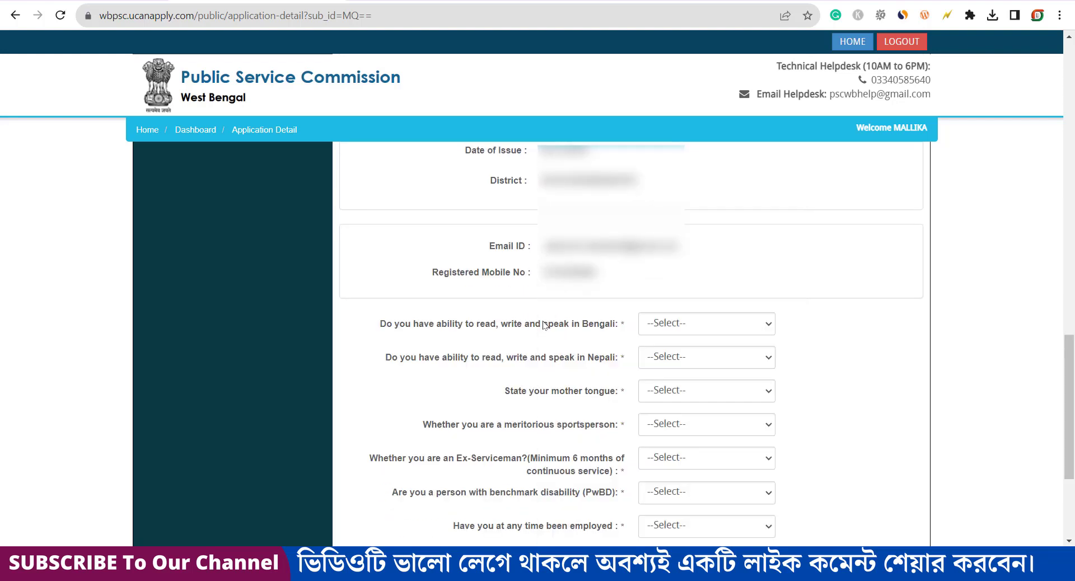
left_click(680, 327)
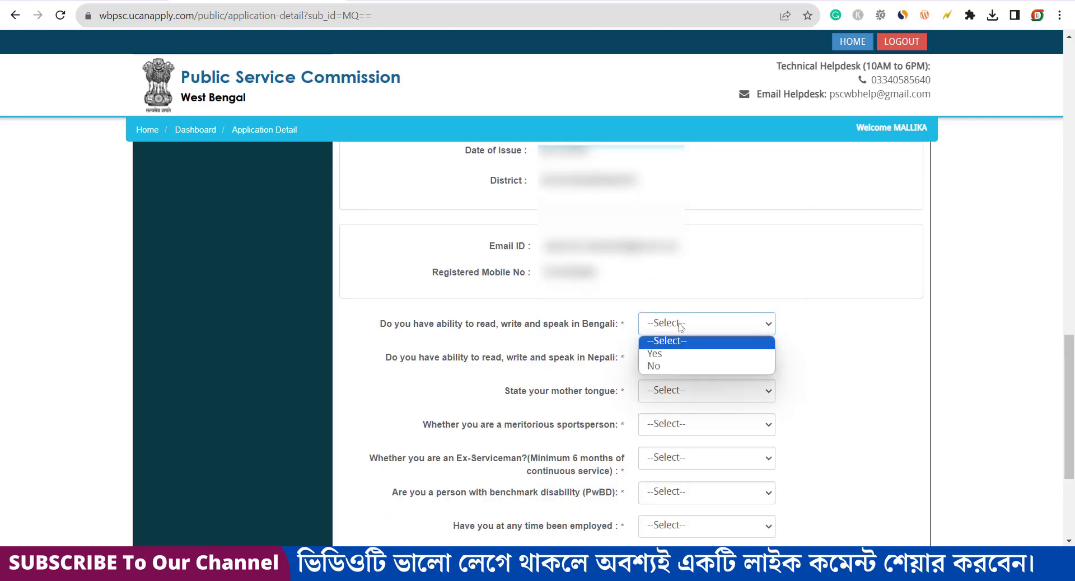
left_click(676, 354)
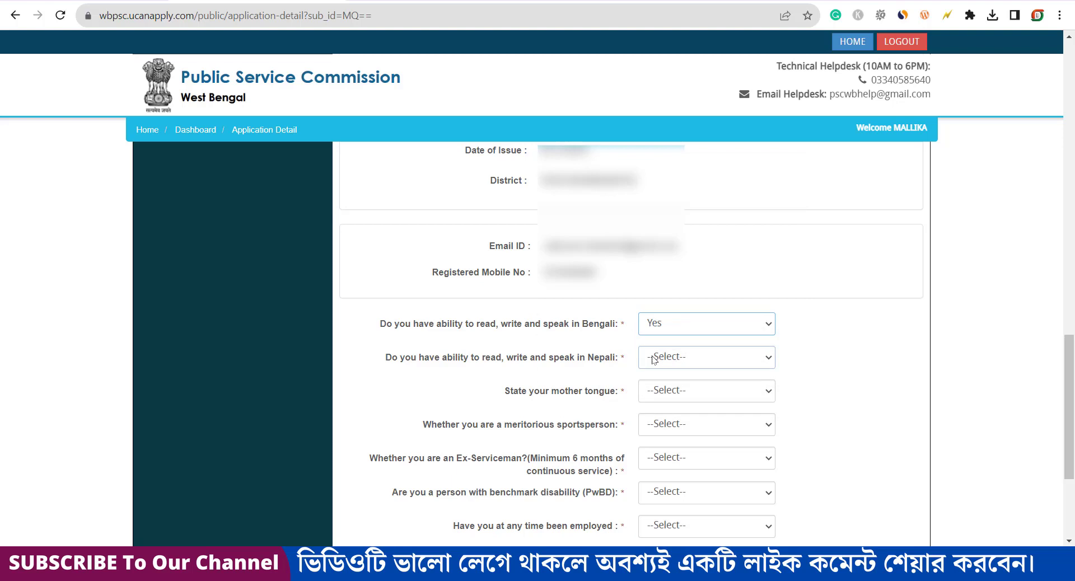
left_click(687, 362)
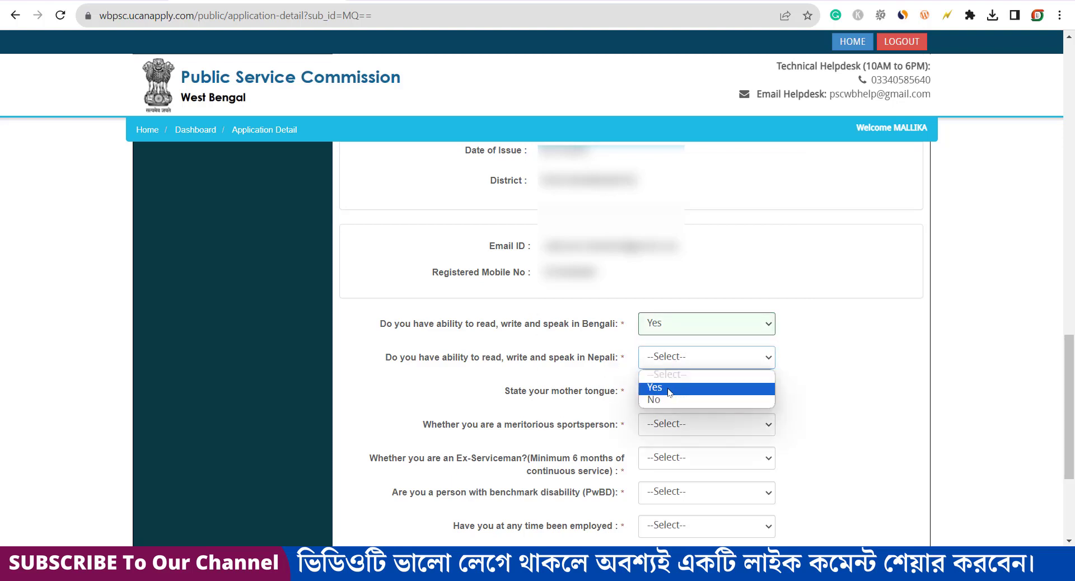
left_click(670, 400)
left_click(686, 391)
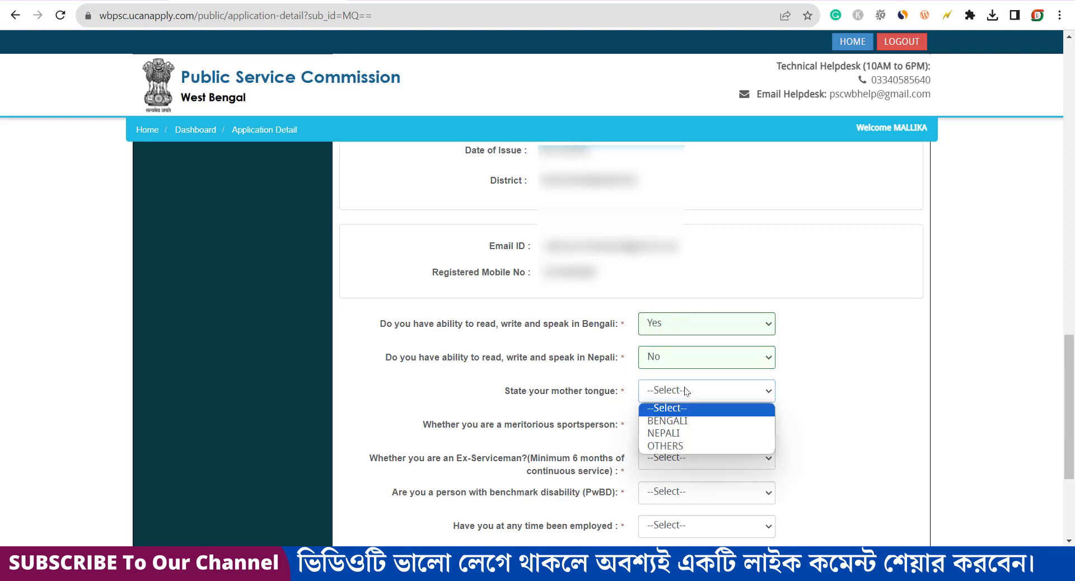
left_click(700, 422)
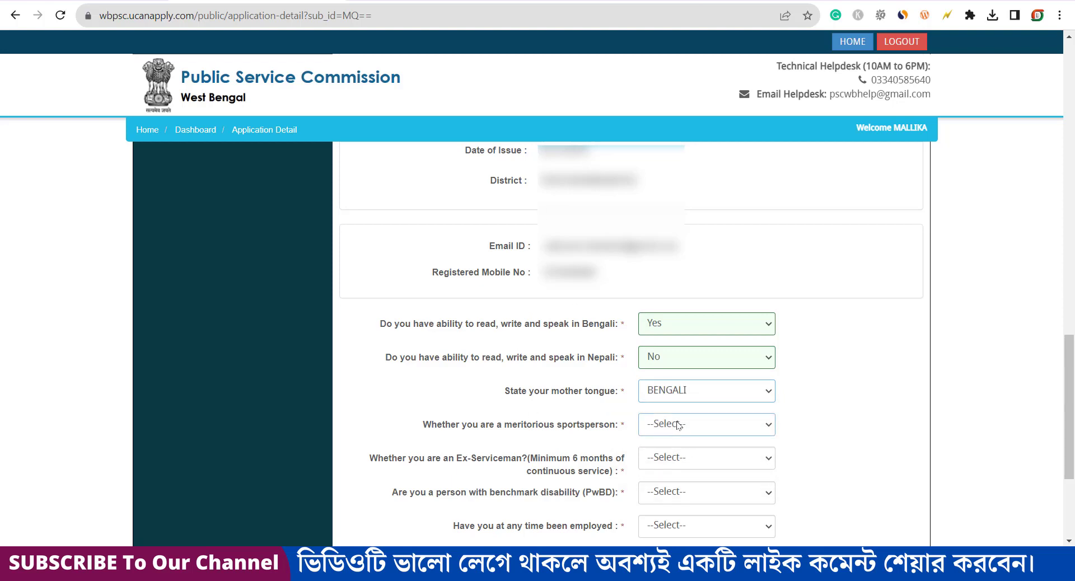
Answer No to both the meritorious sportsperson and Ex-Serviceman questions
left_click(679, 427)
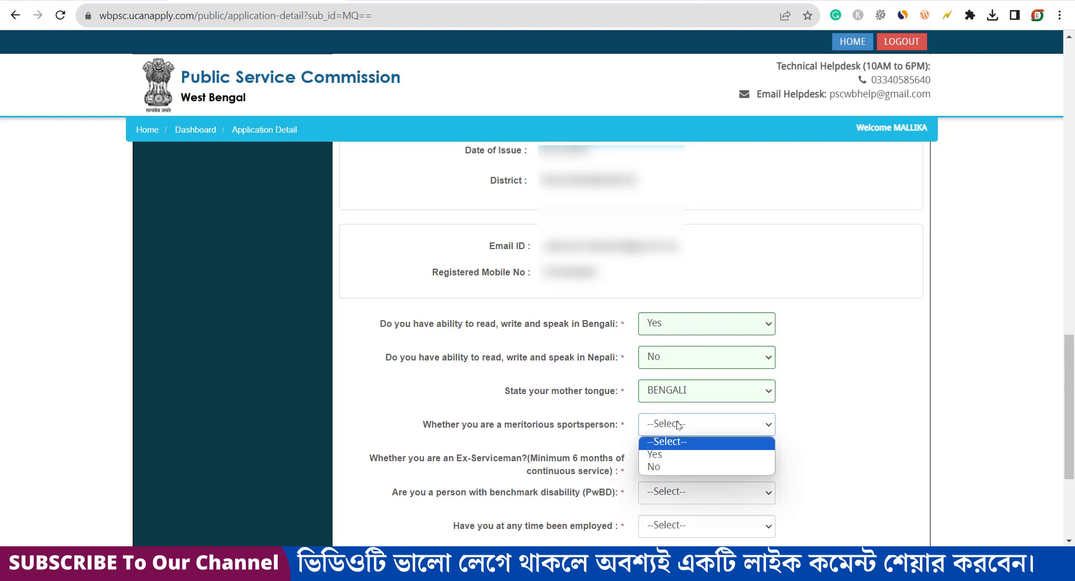
left_click(691, 470)
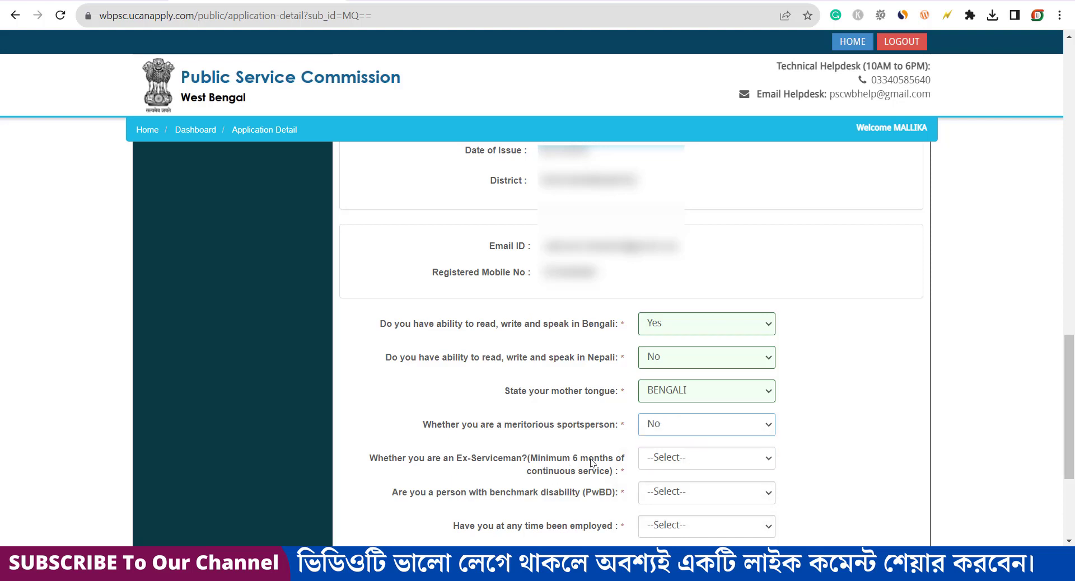
left_click(695, 464)
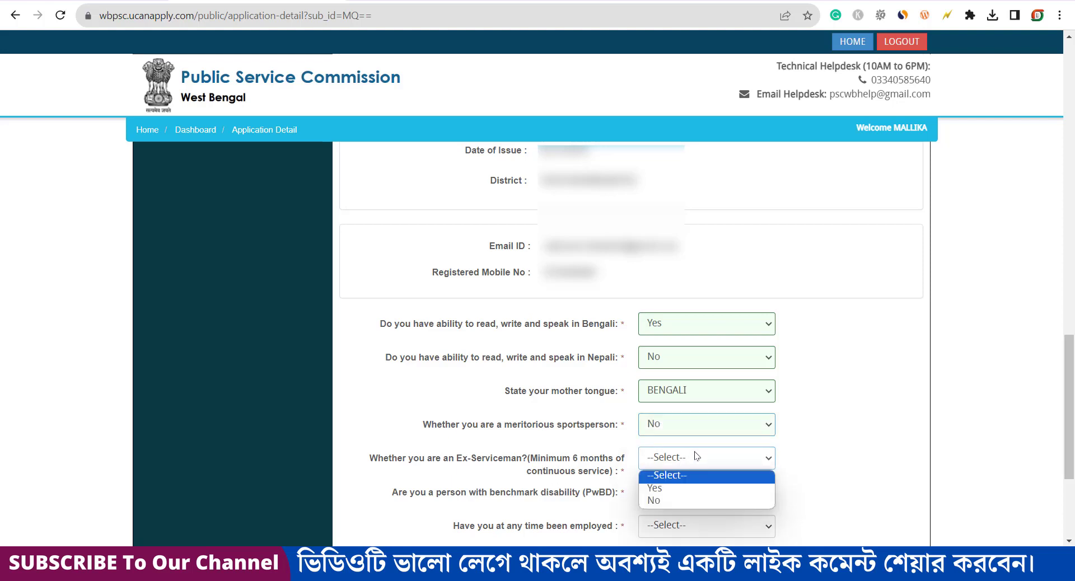
left_click(688, 501)
Answer NO for benchmark disability (PwBD) and No for having been employed at any time
scroll(670, 353, "down", 3)
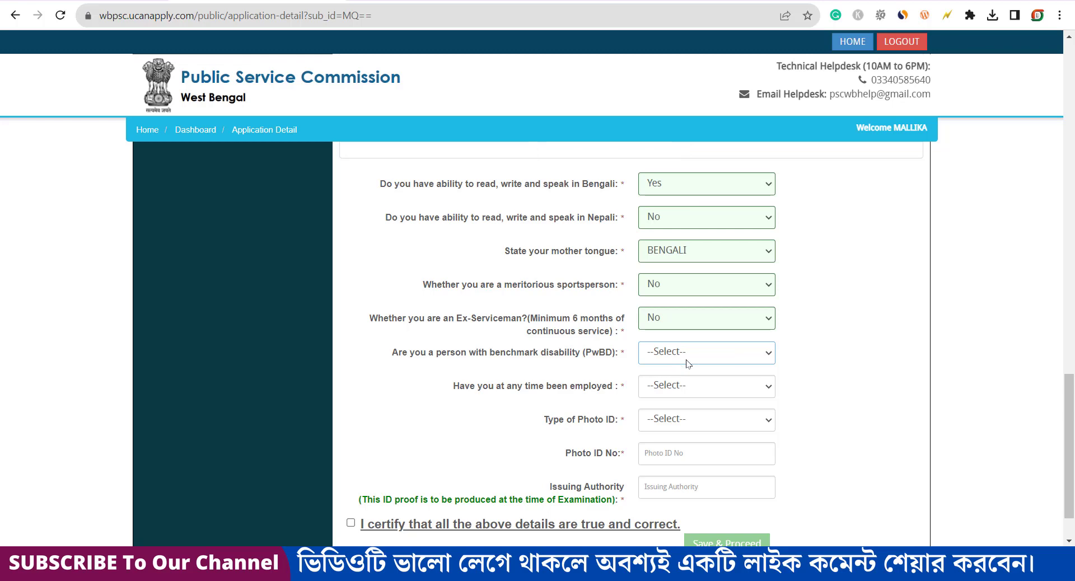
left_click(689, 359)
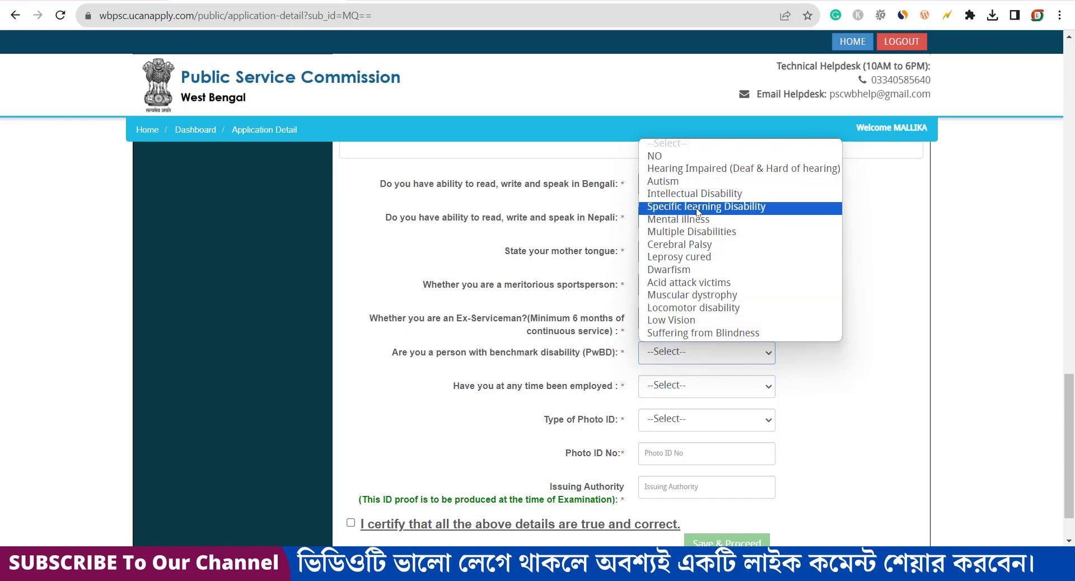
left_click(674, 156)
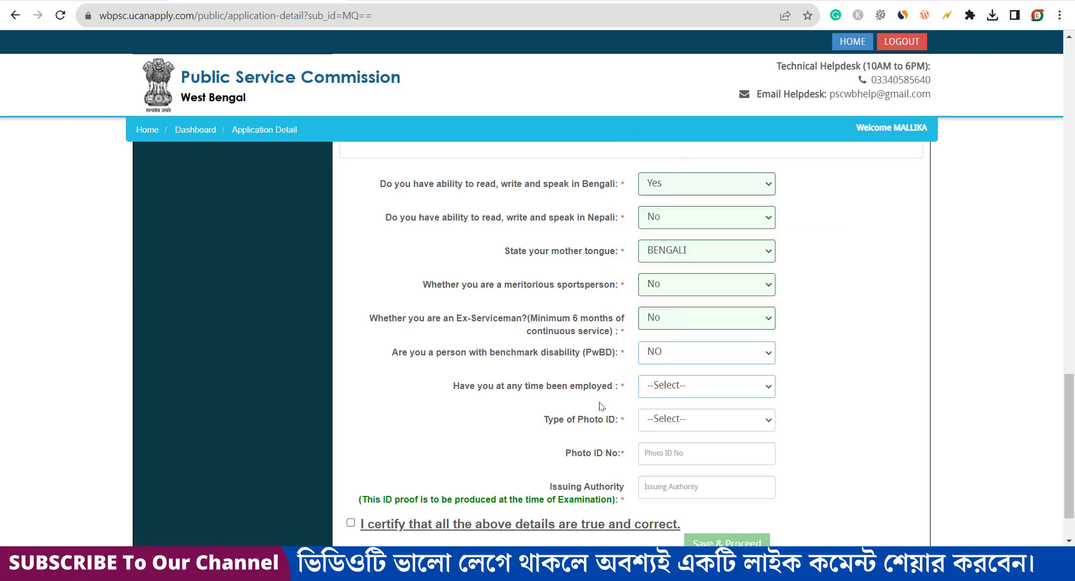
left_click(673, 396)
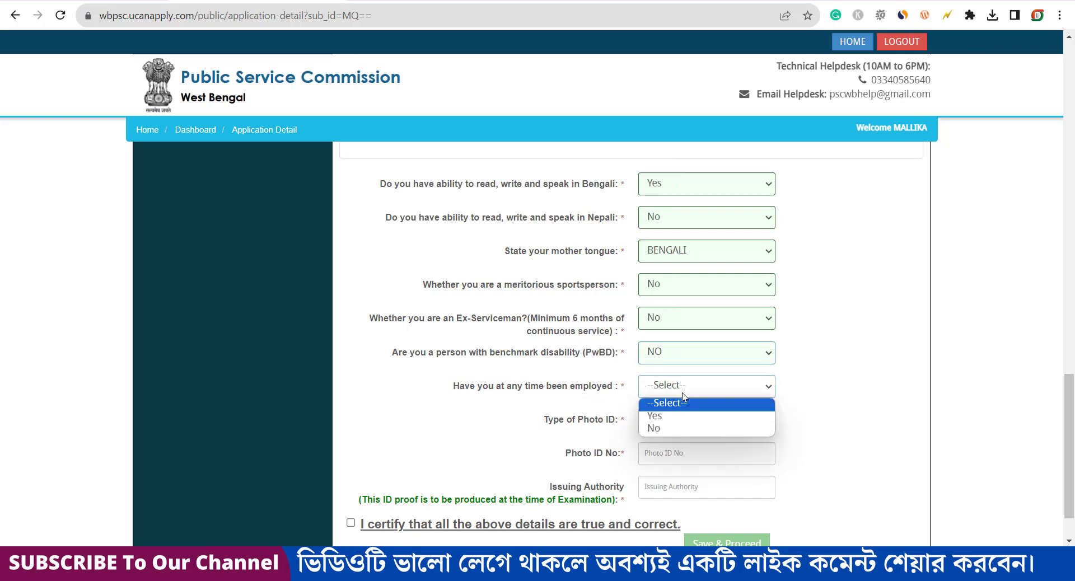
left_click(686, 430)
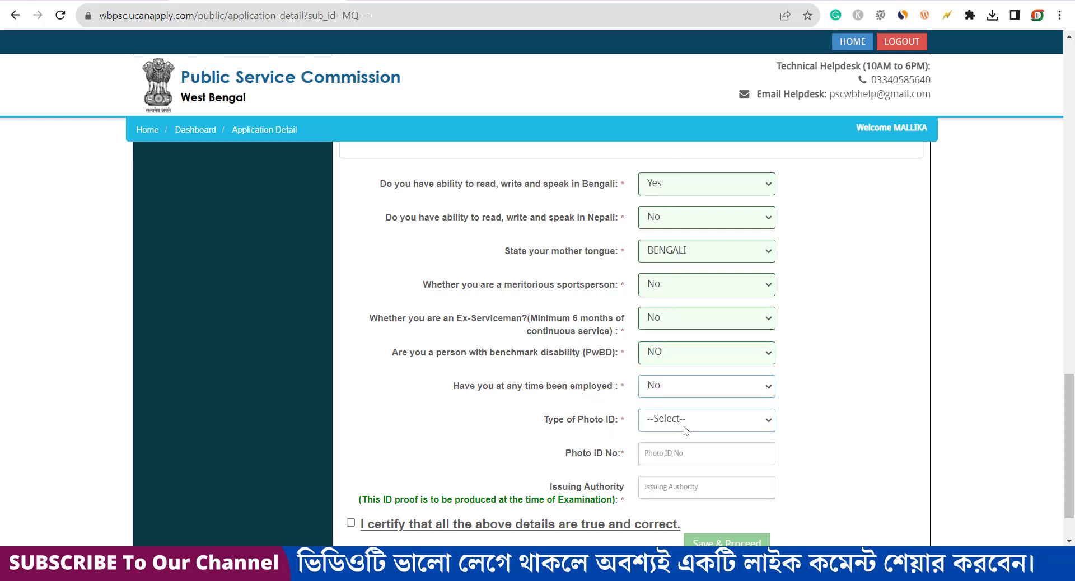
Set the photo ID type to Madhyamik or equivalent certificate bearing photograph, and enter the photo ID number and WBBSE as issuing authority
left_click(687, 424)
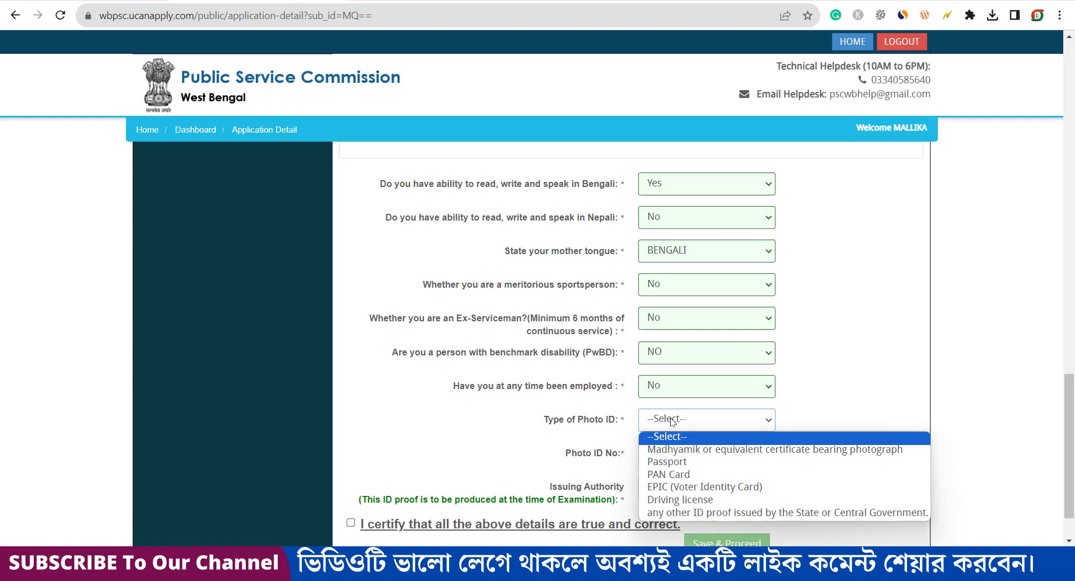
left_click(736, 451)
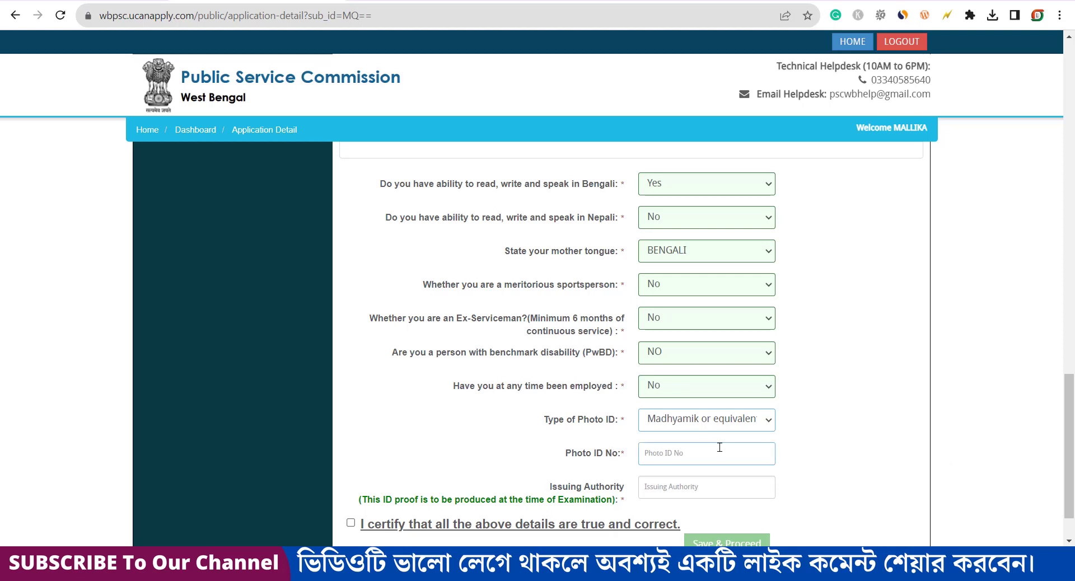
left_click(700, 455)
left_click(675, 491)
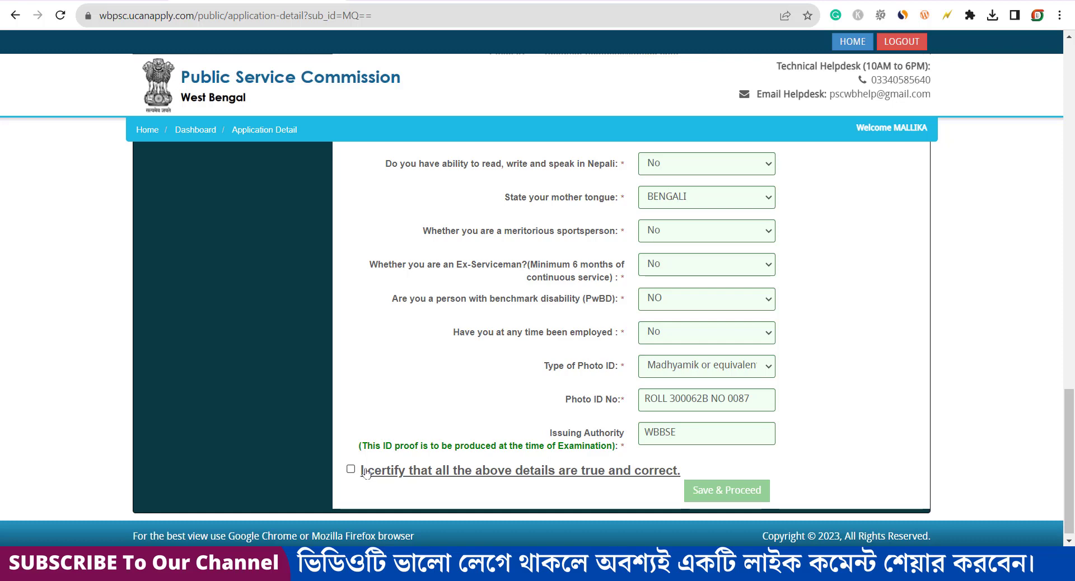
Certify and save the applicant details, and do the same for the communication details to reach the educational details
left_click(352, 471)
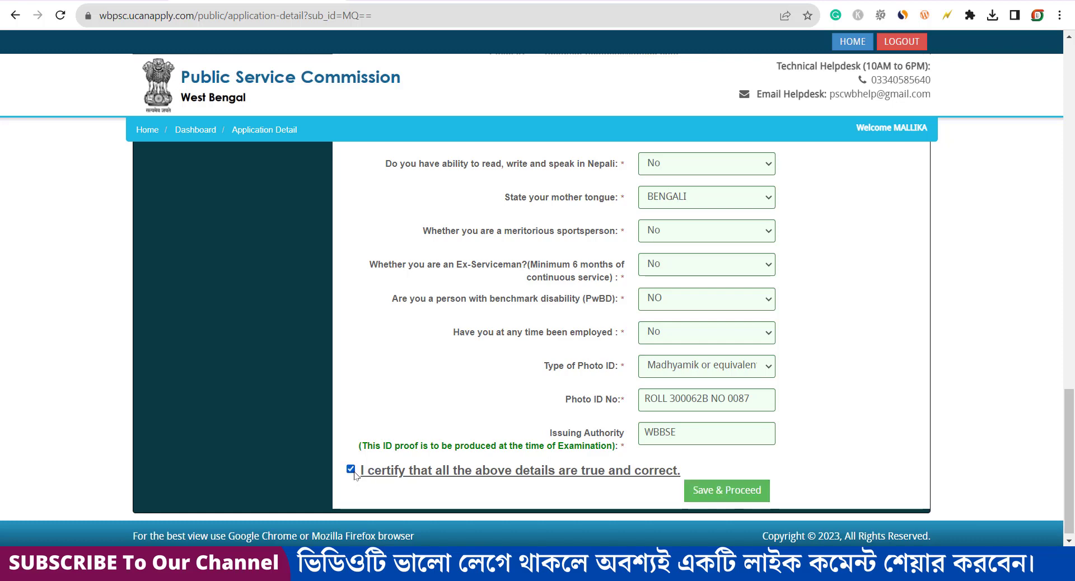
left_click(728, 492)
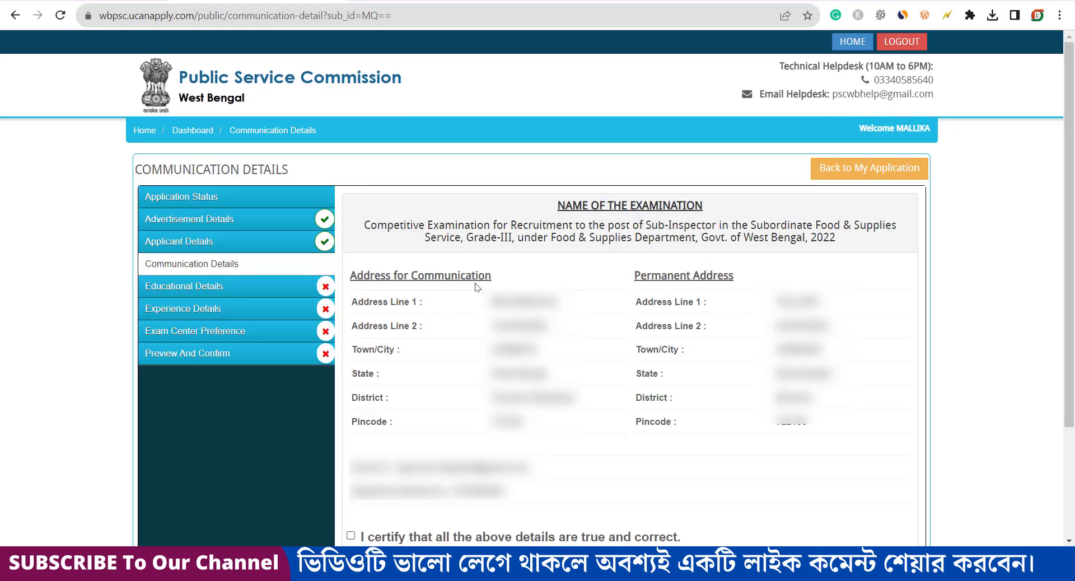
scroll(649, 303, "down", 2)
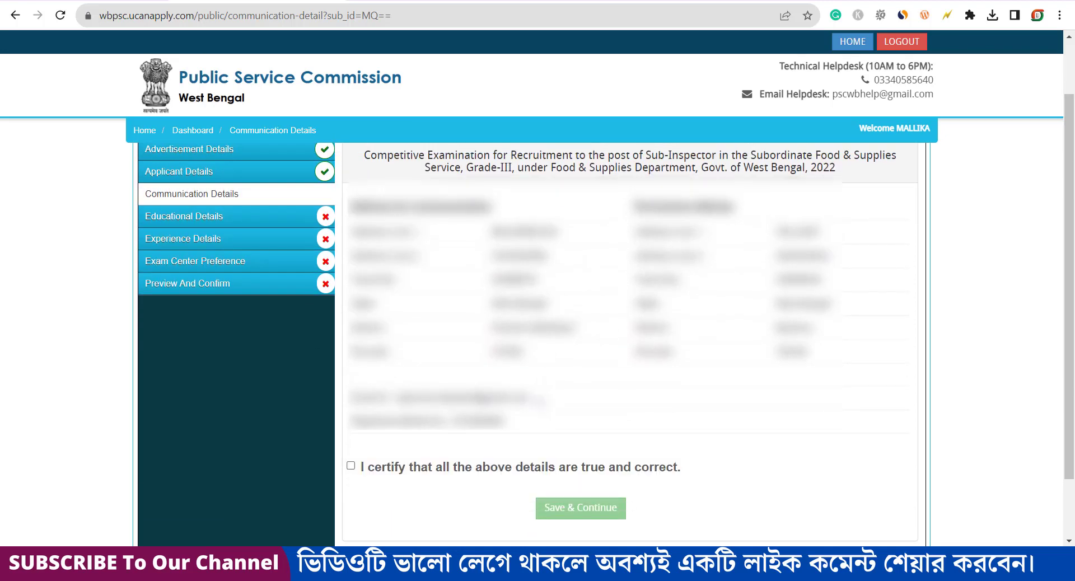
left_click(351, 466)
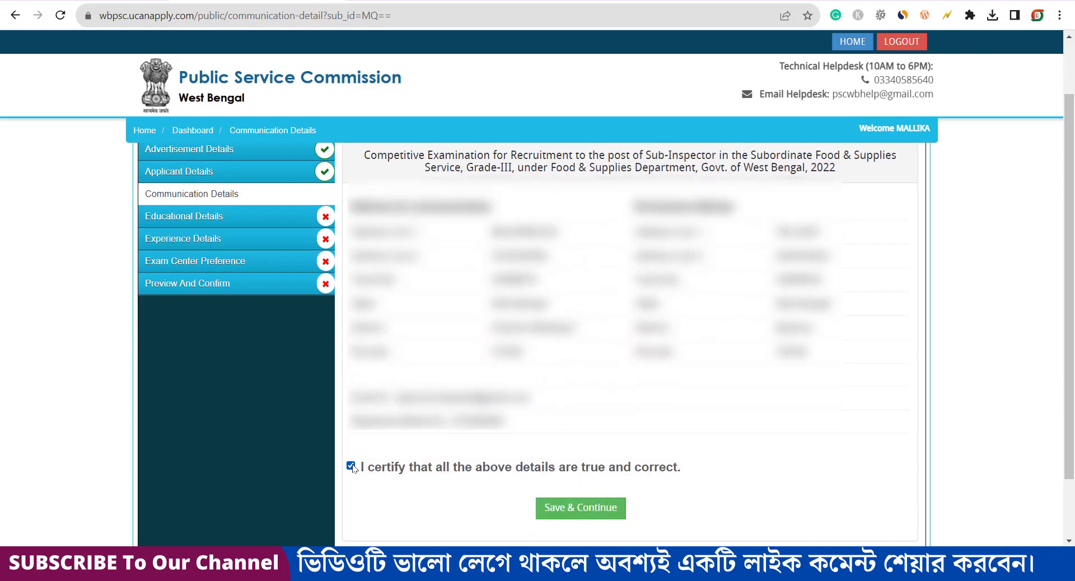
left_click(584, 509)
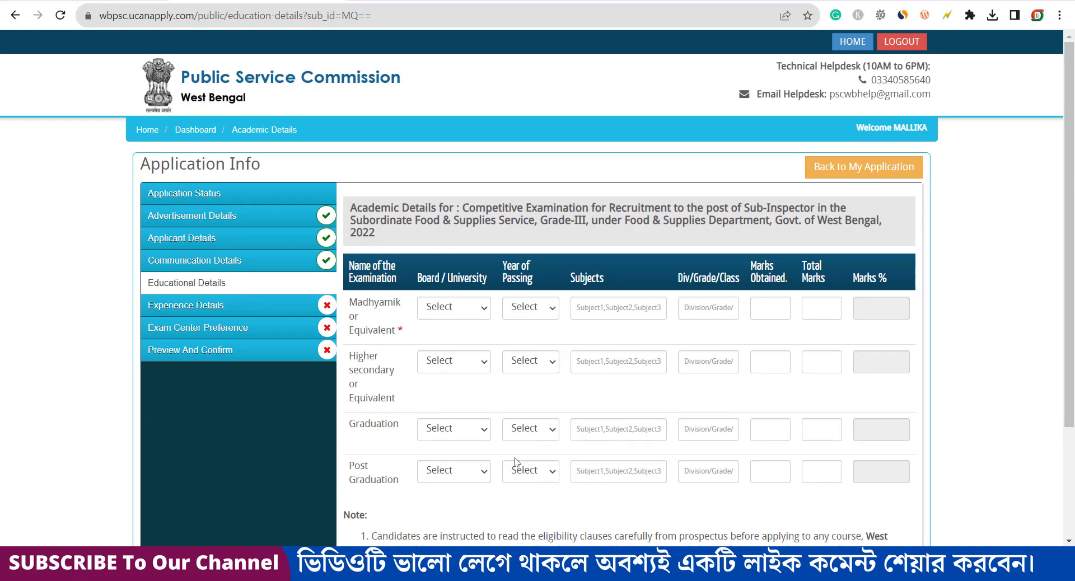
Fill the Madhyamik row with West Bengal Board of Secondary Education, Calcutta, year 2014, the subjects, grade B+ and marks 331 out of 700
left_click(467, 307)
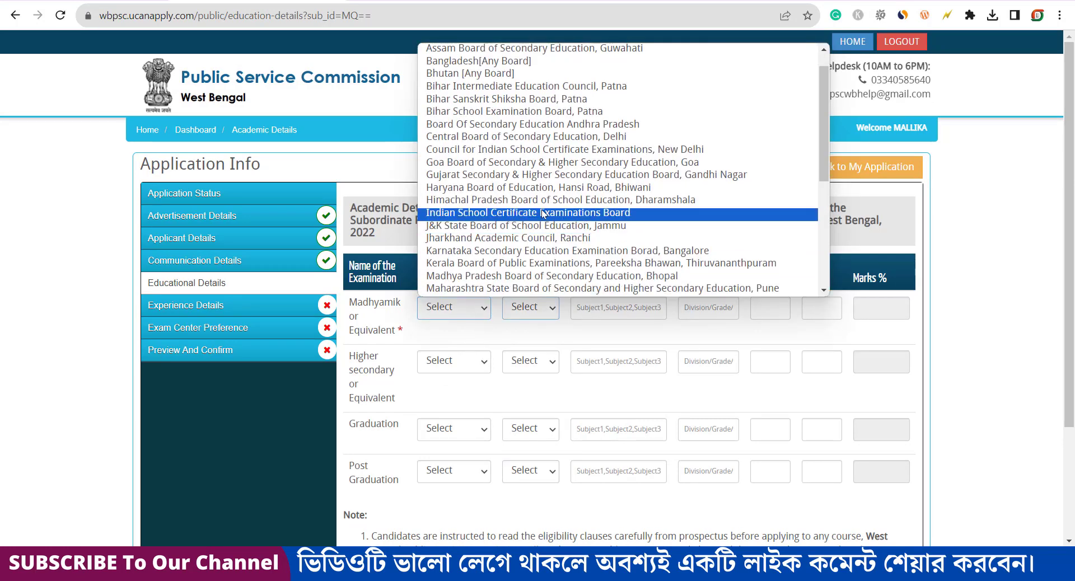
scroll(549, 235, "up", 1)
scroll(553, 262, "down", 5)
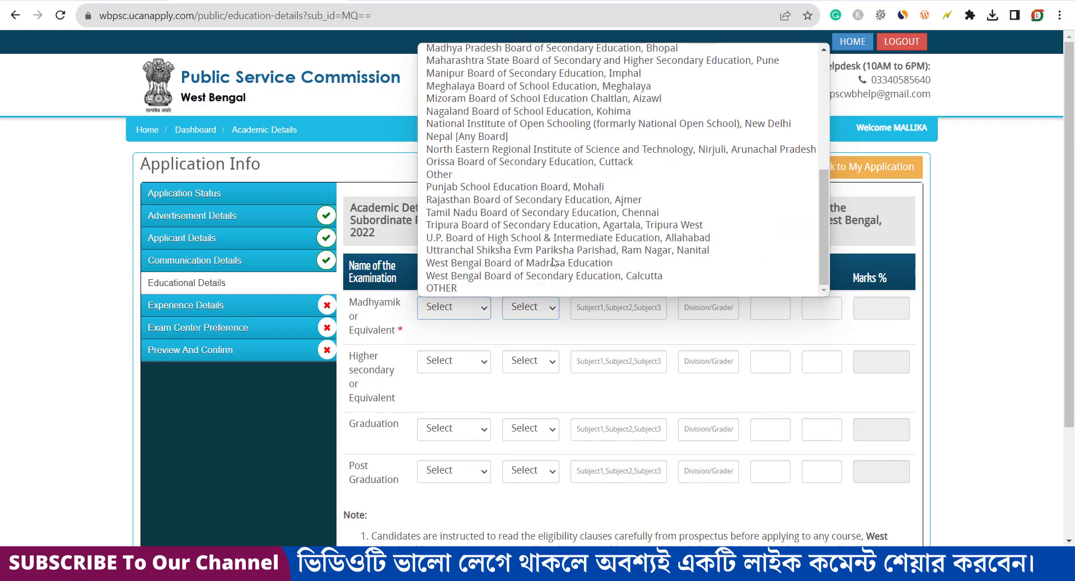
left_click(553, 261)
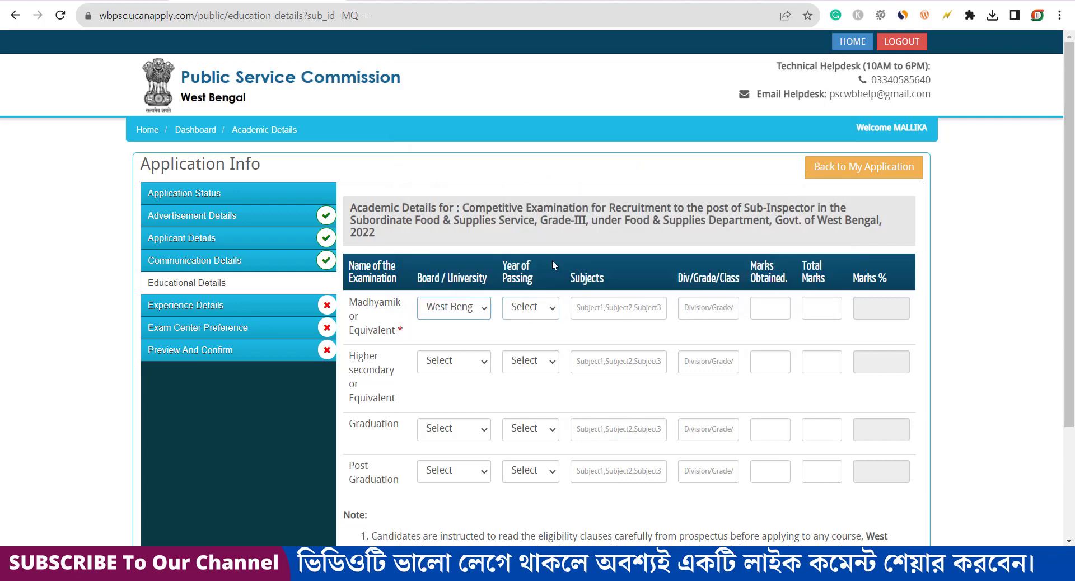
left_click(534, 314)
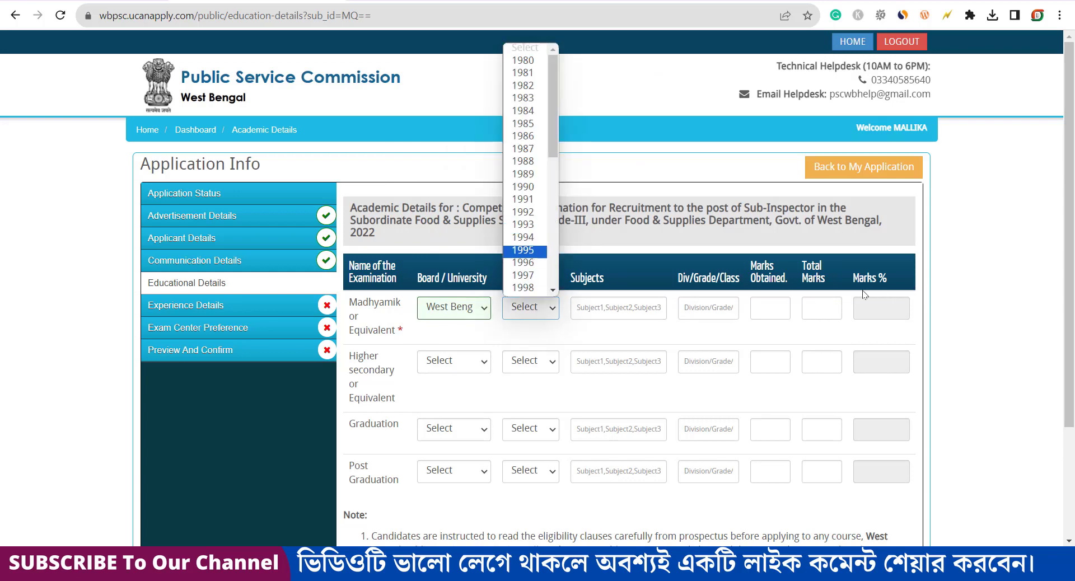
left_click(779, 311)
left_click(811, 307)
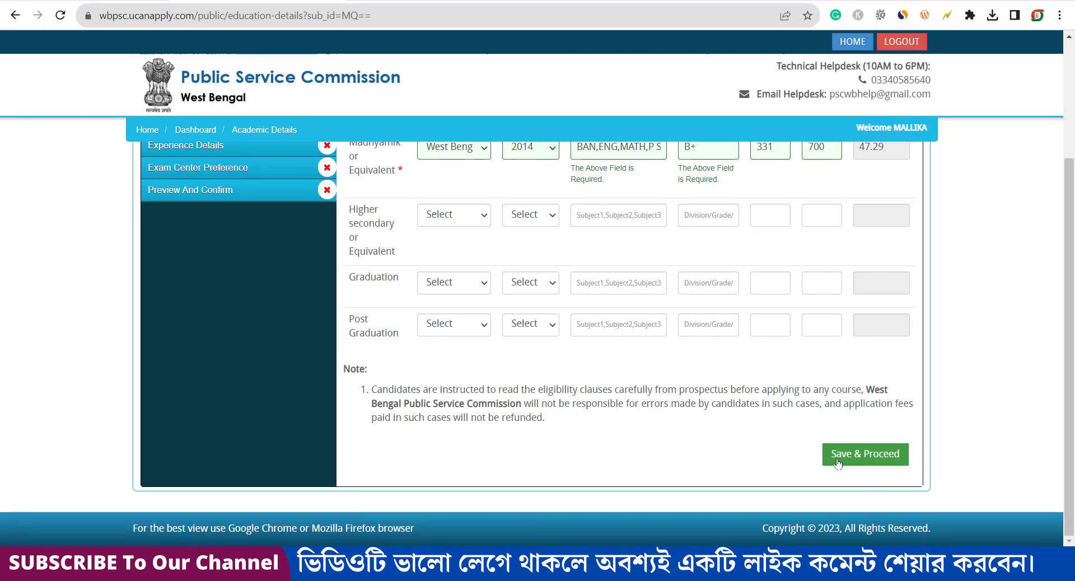
Save and reconfirm the academic details, and continue past the experience details to the exam center preference
left_click(866, 458)
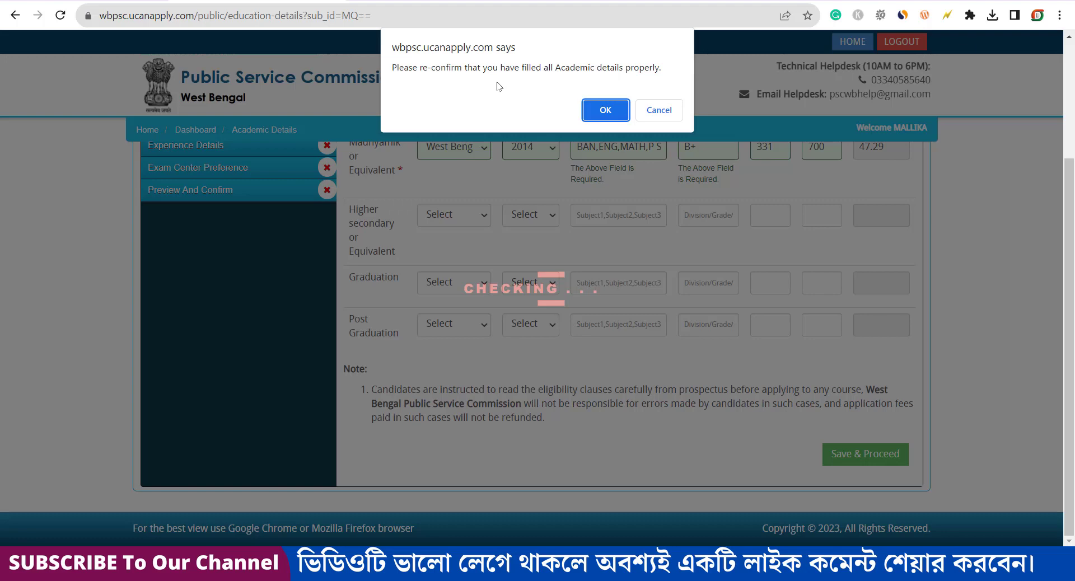
left_click(606, 110)
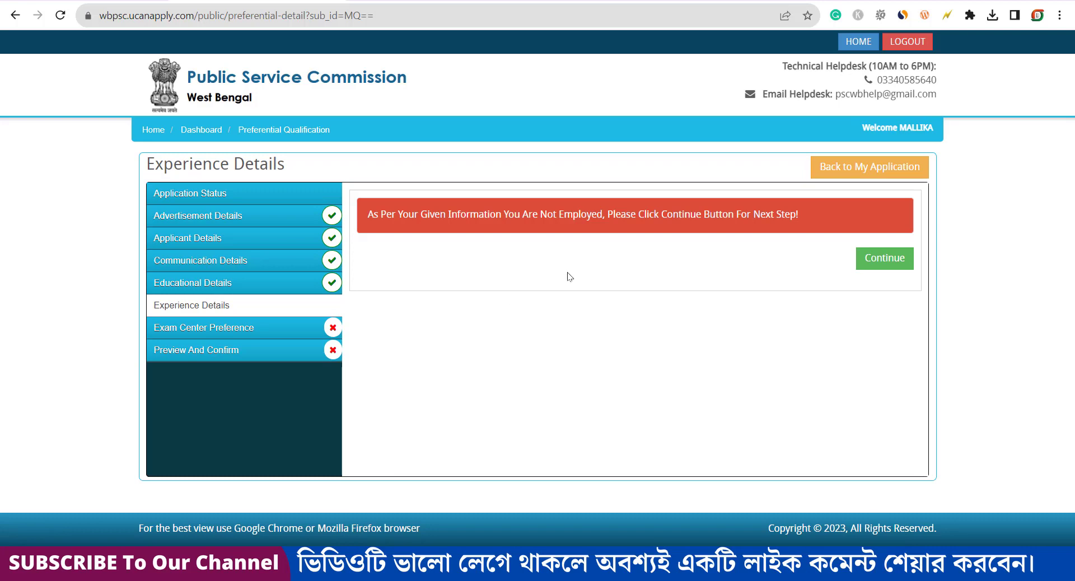
left_click(896, 268)
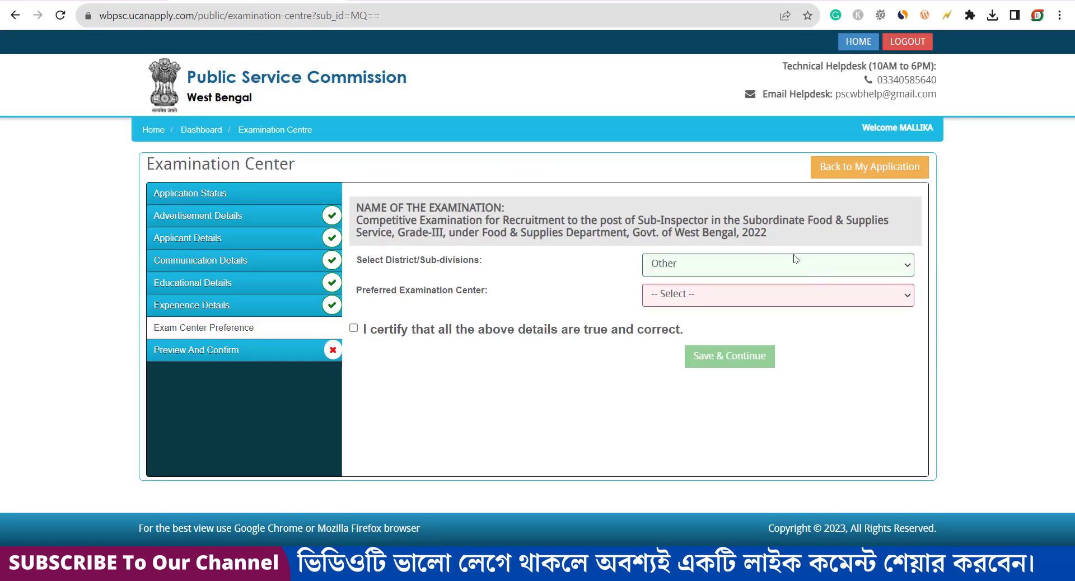
Choose Other as the district/sub-division and Medinipur as the preferred examination center, and certify and save the preference
left_click(794, 256)
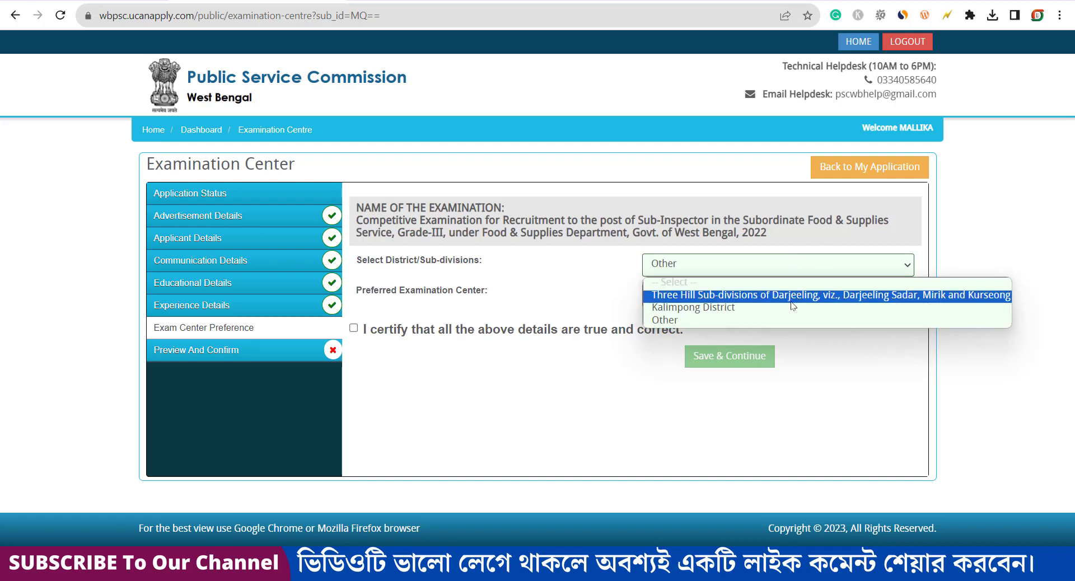
left_click(759, 321)
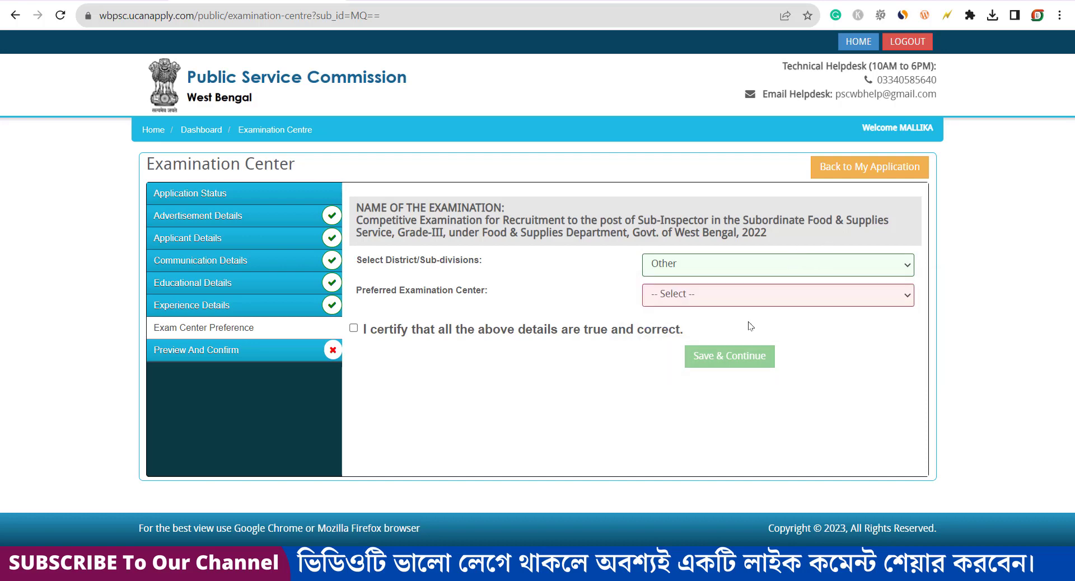
left_click(728, 295)
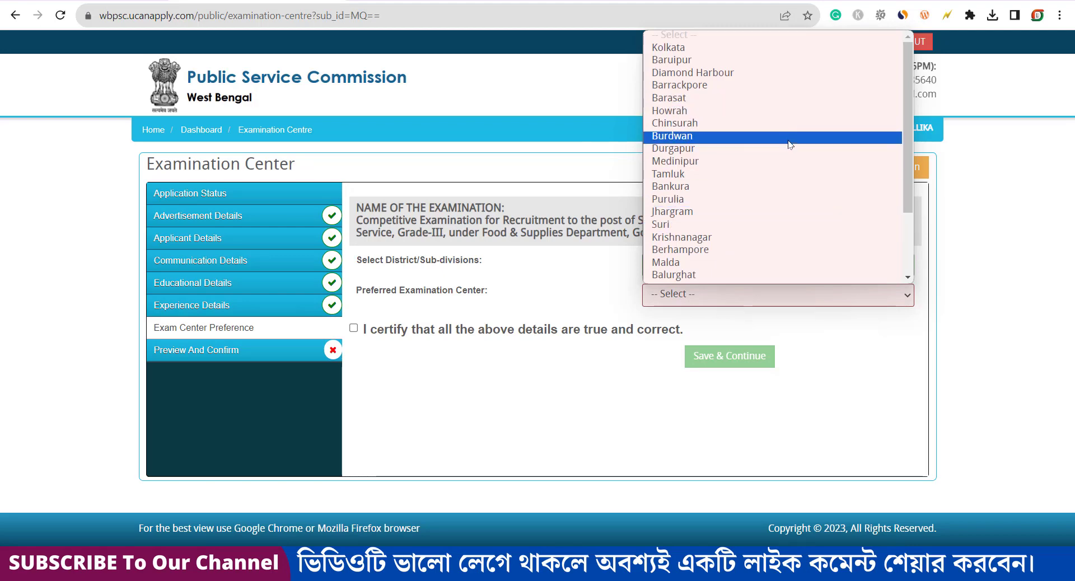
scroll(789, 154, "down", 3)
left_click(676, 74)
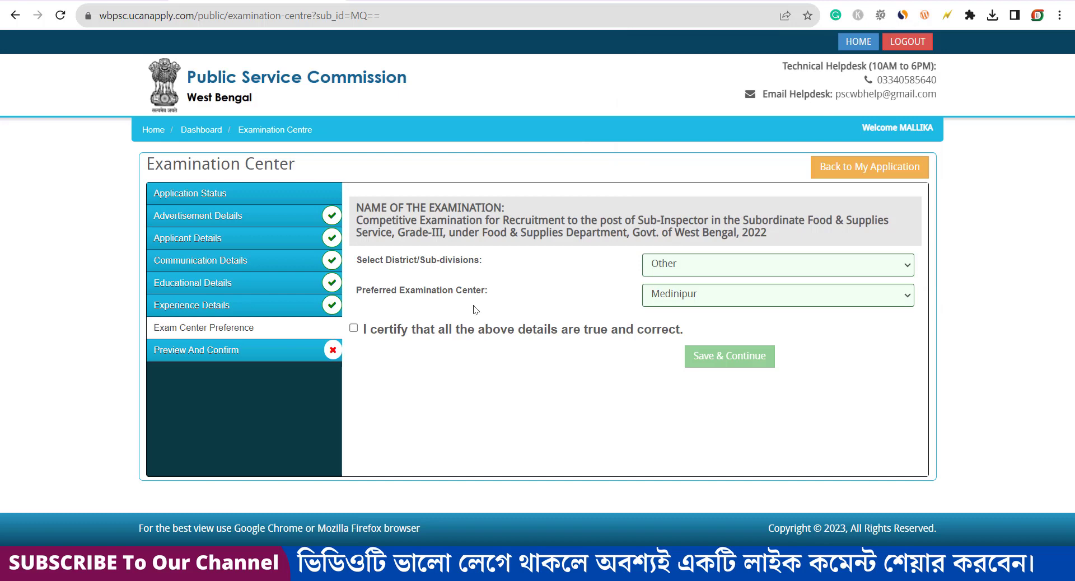
left_click(354, 329)
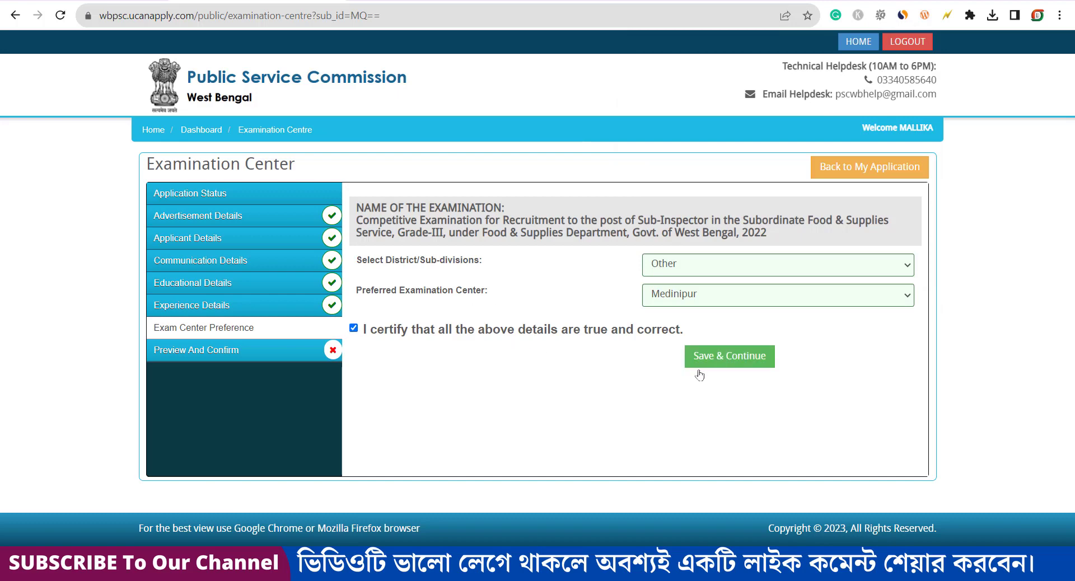
left_click(739, 362)
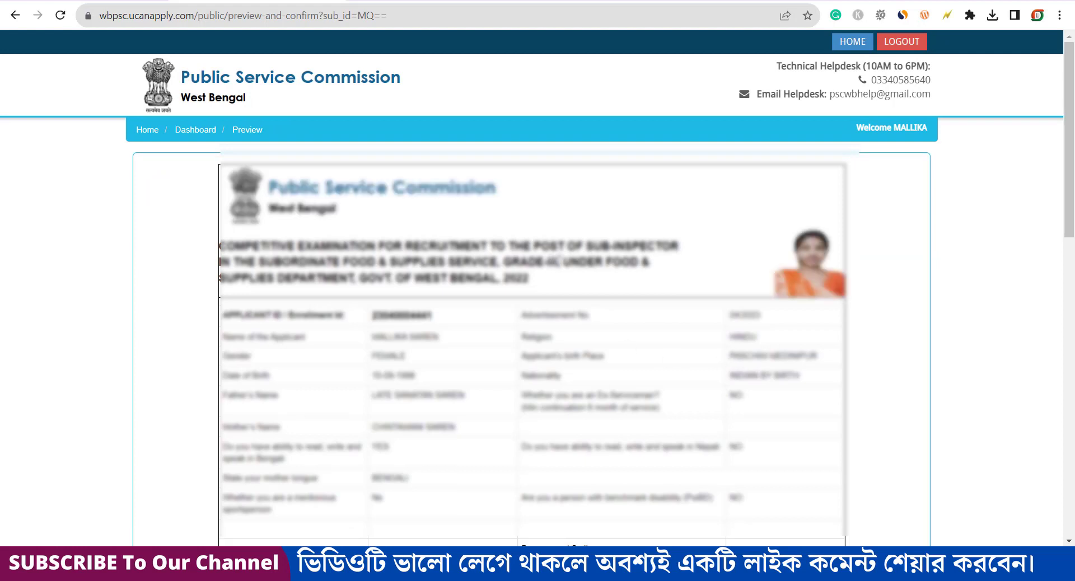
Review the application preview, confirm its details, agree to proceed and submit it for the final preview
scroll(577, 286, "down", 10)
scroll(583, 293, "down", 1)
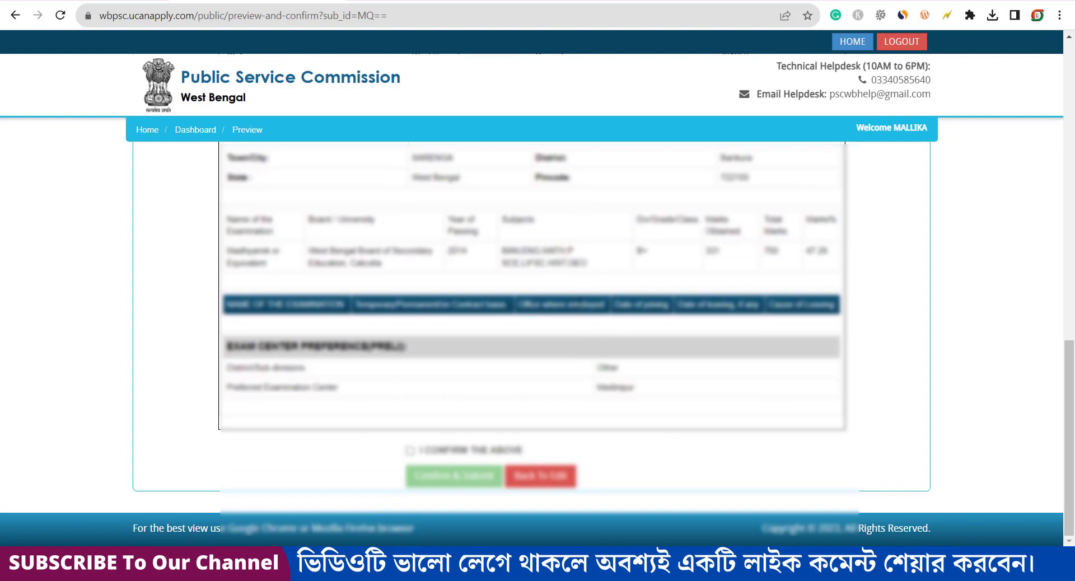
left_click(413, 451)
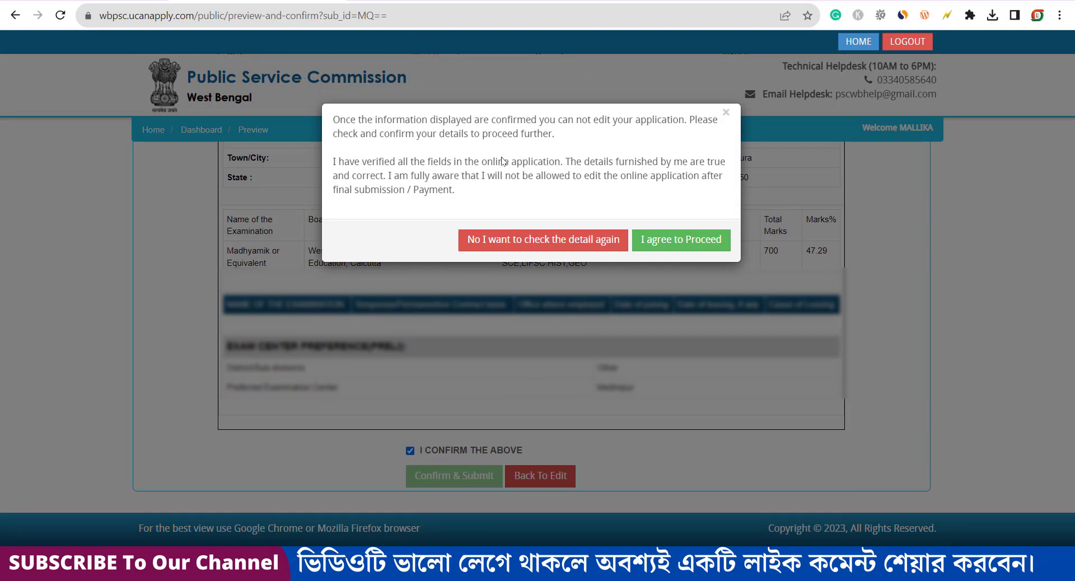
left_click(682, 240)
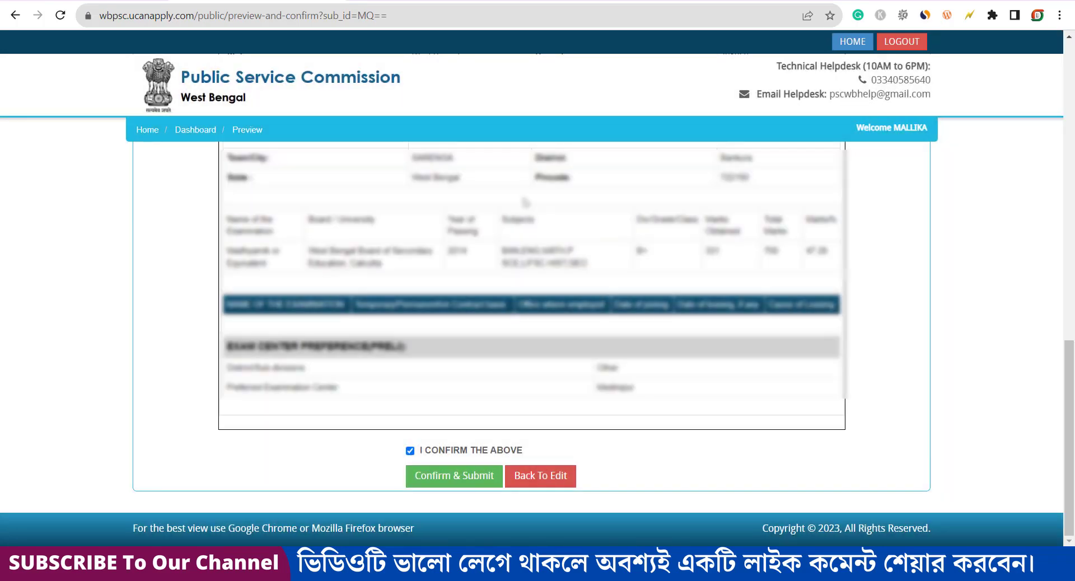
left_click(457, 477)
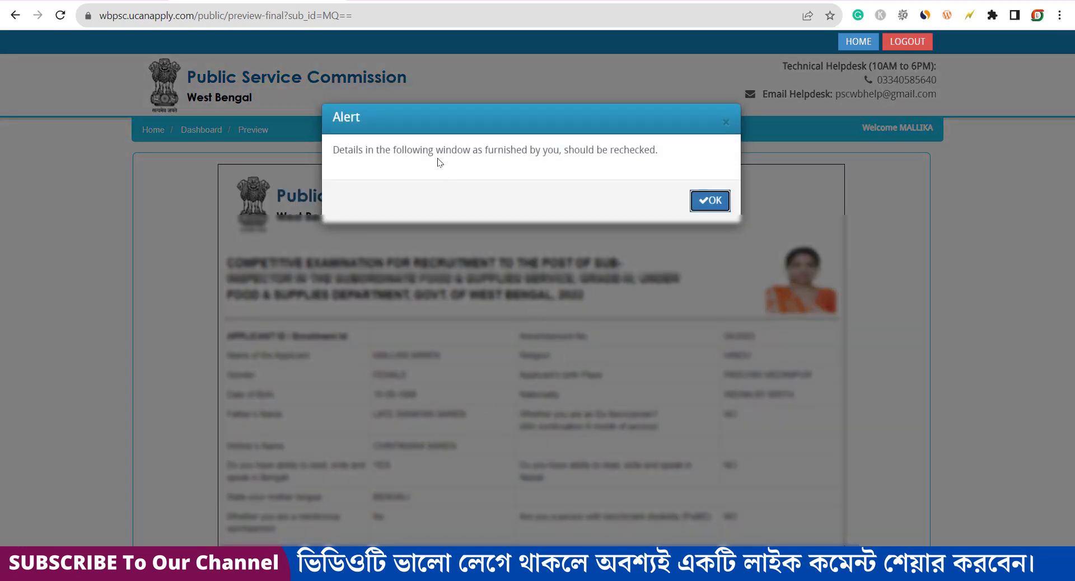
Acknowledge the recheck alert, review the details in the final preview, and accept both declarations about informing the office head and verifying all fields
left_click(710, 201)
scroll(616, 242, "down", 15)
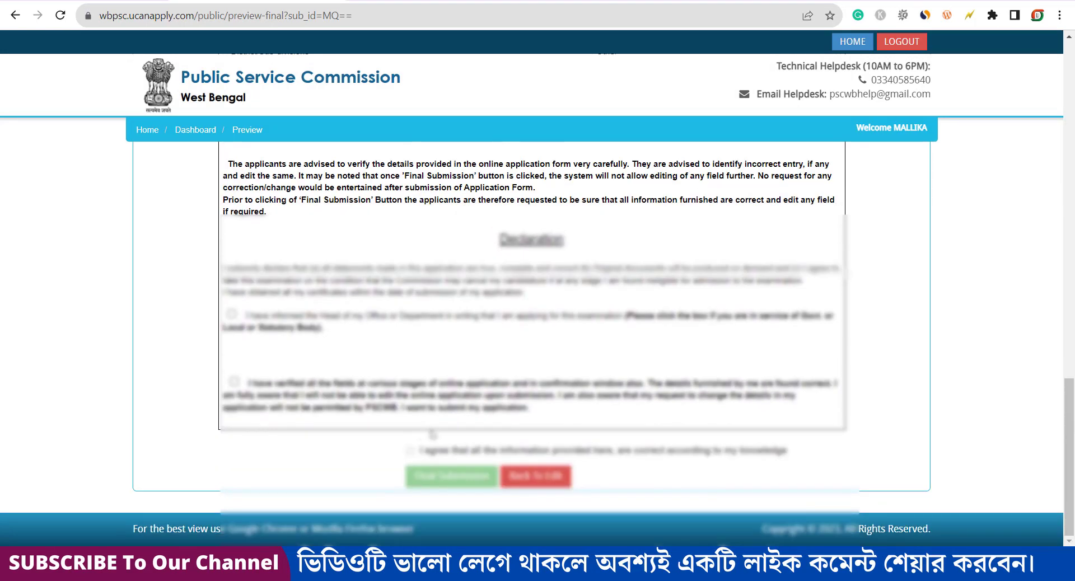
scroll(406, 291, "up", 18)
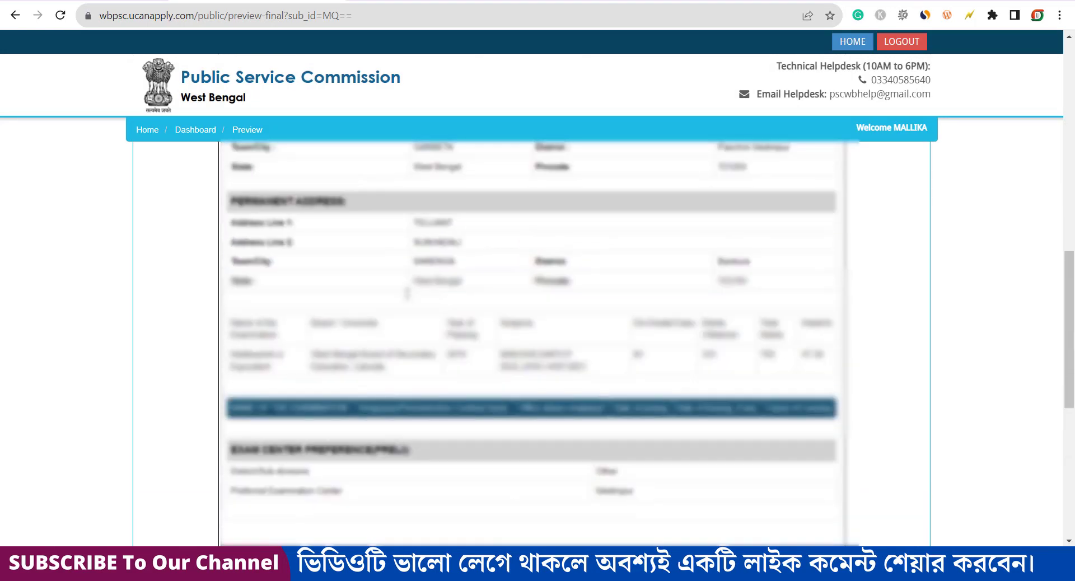
scroll(405, 291, "down", 17)
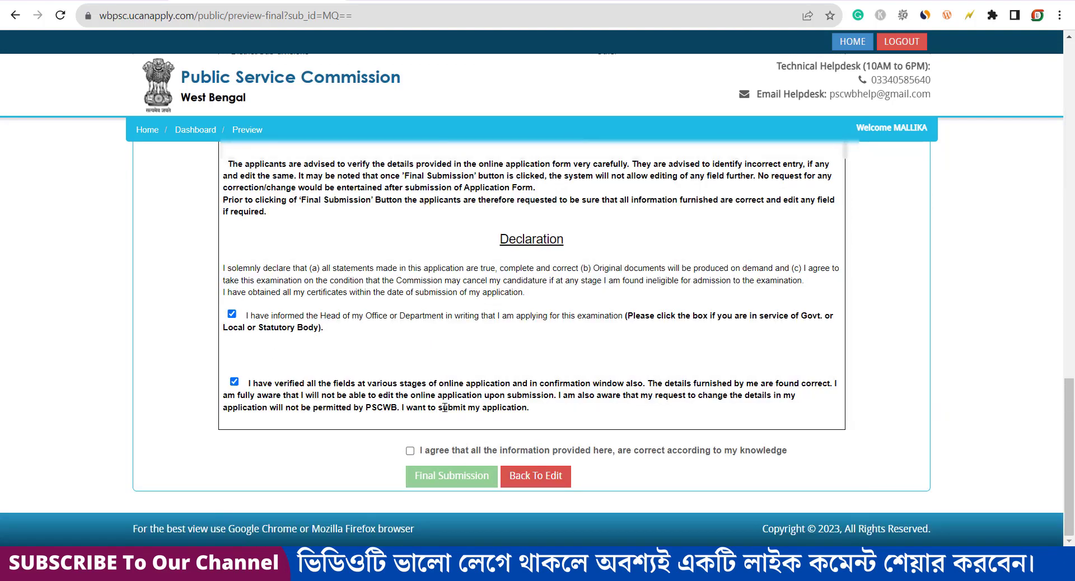
Agree that all the provided information is correct, confirm proceeding, and make the final submission of the application
left_click(407, 450)
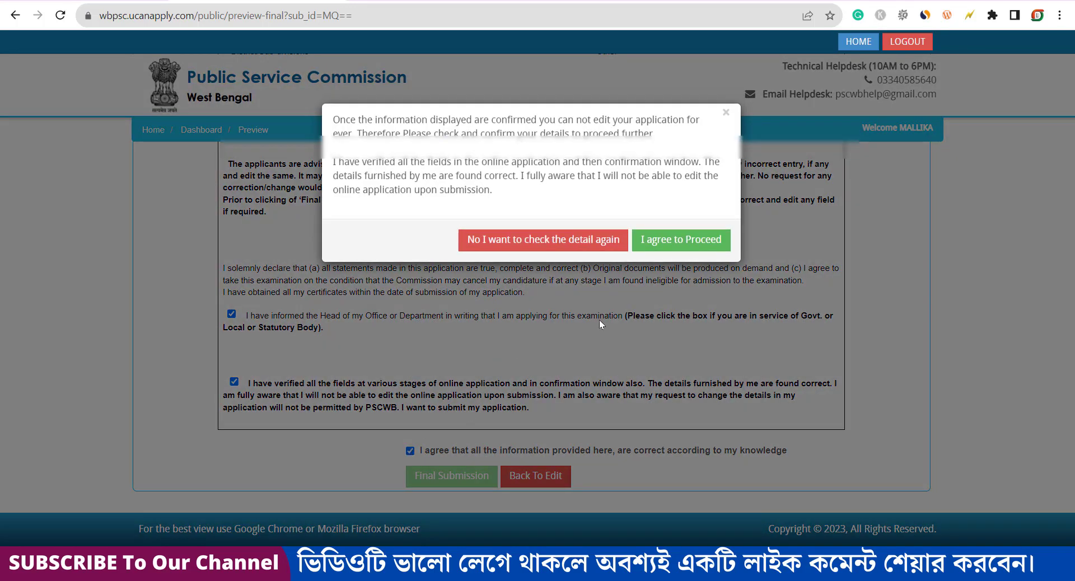
left_click(681, 241)
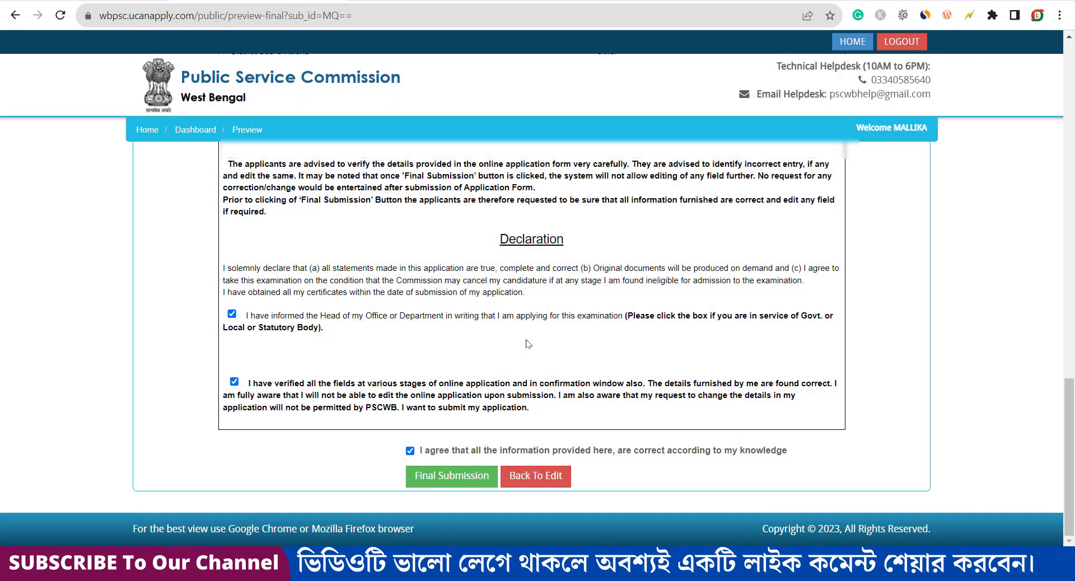
left_click(454, 476)
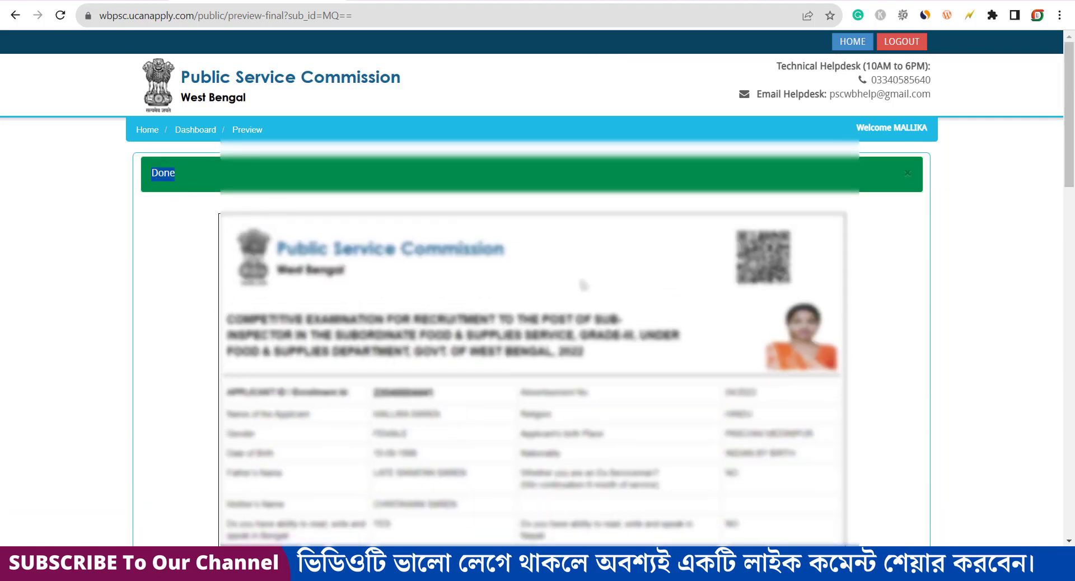
Open the printable version of the submitted application form and look over its details, declaration and signature
scroll(576, 336, "down", 15)
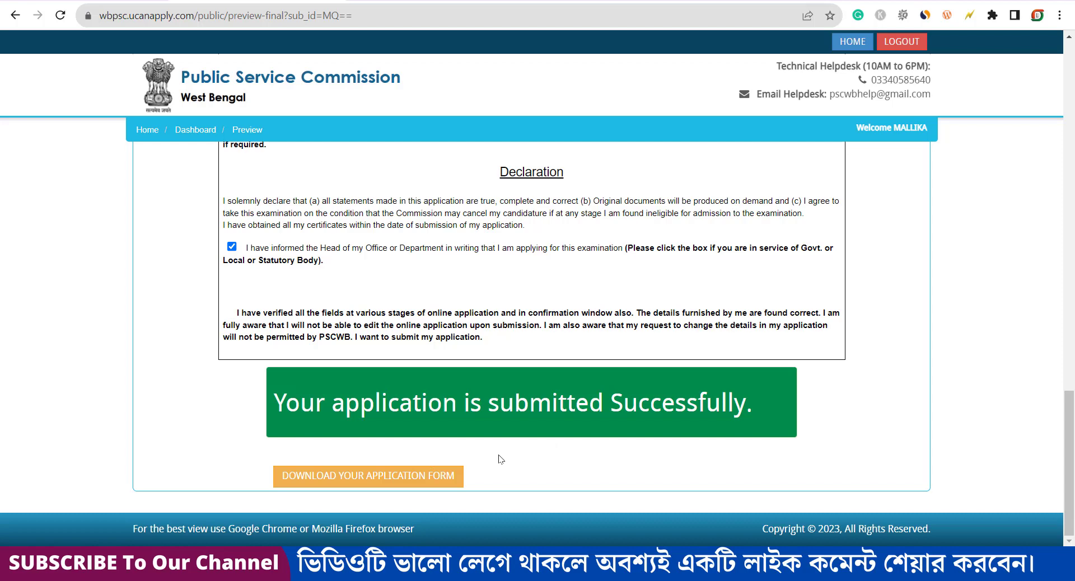
left_click(366, 481)
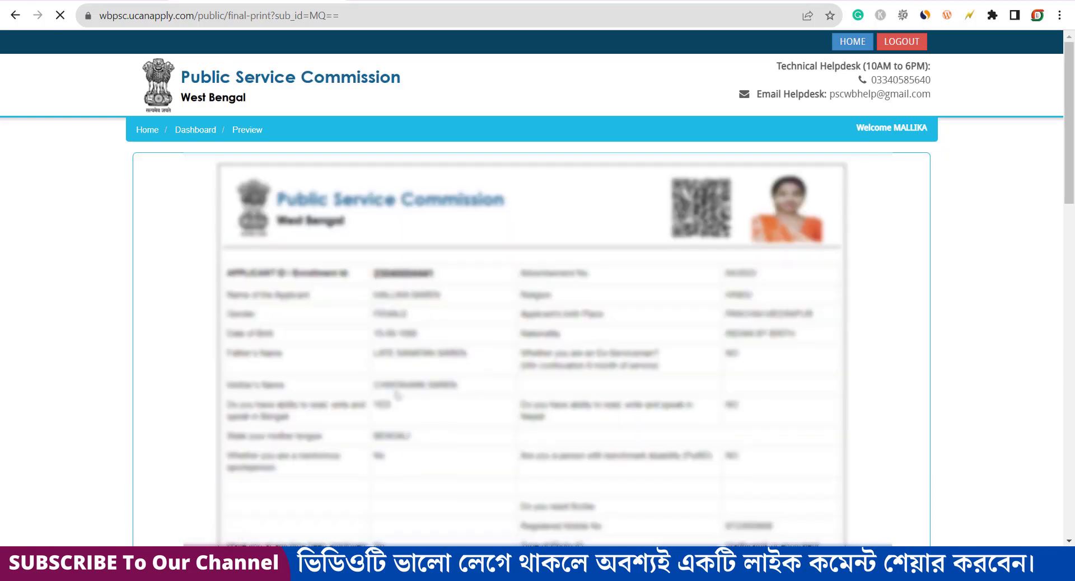
scroll(543, 307, "down", 15)
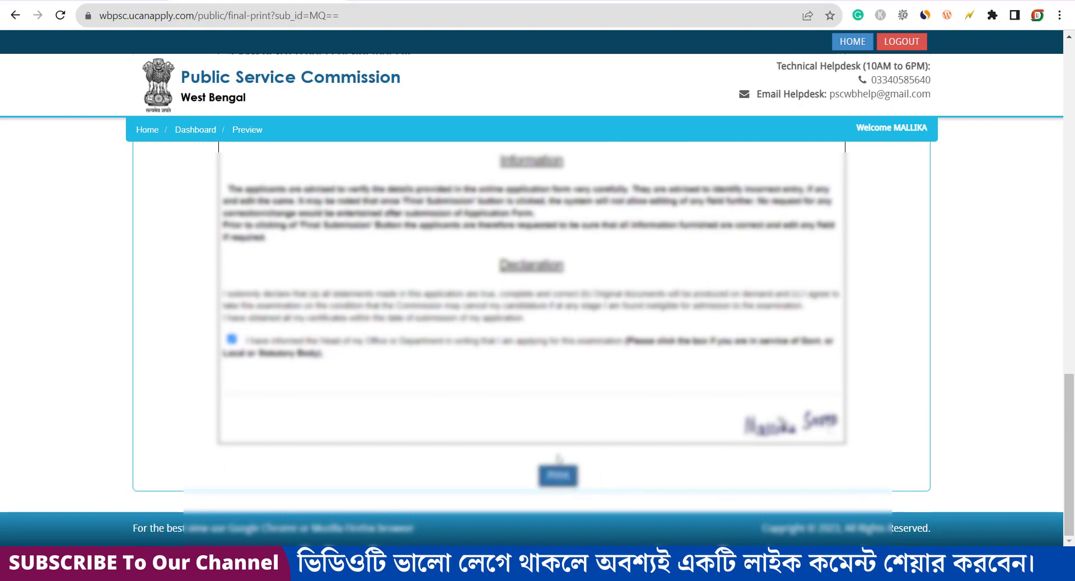
scroll(555, 451, "up", 9)
scroll(526, 384, "down", 4)
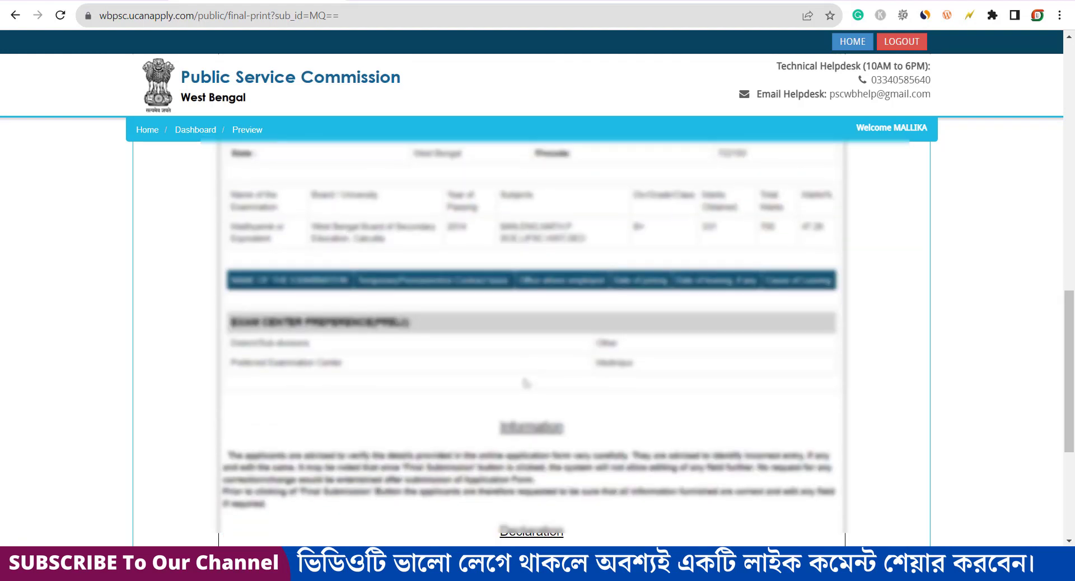
scroll(527, 384, "down", 5)
scroll(560, 476, "up", 6)
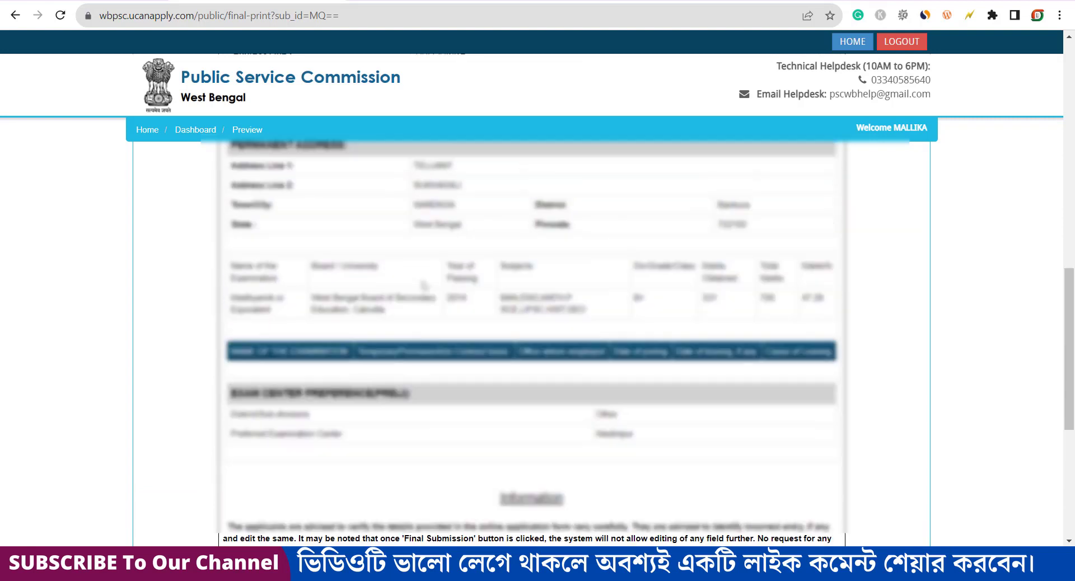
scroll(424, 286, "up", 8)
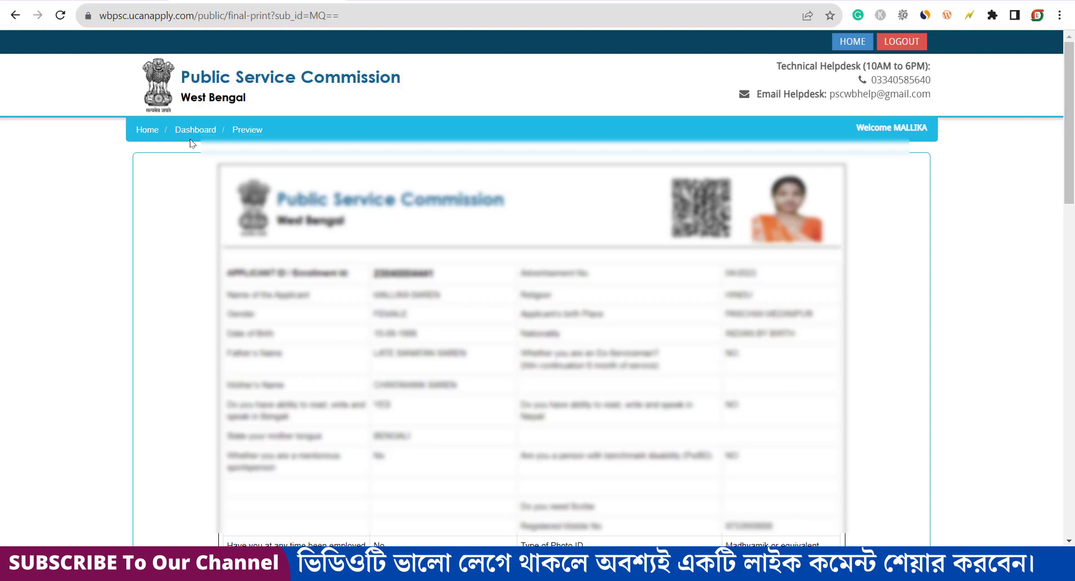
Return to the Public Service Commission West Bengal home page at wbpsc.gov.in
left_click(160, 107)
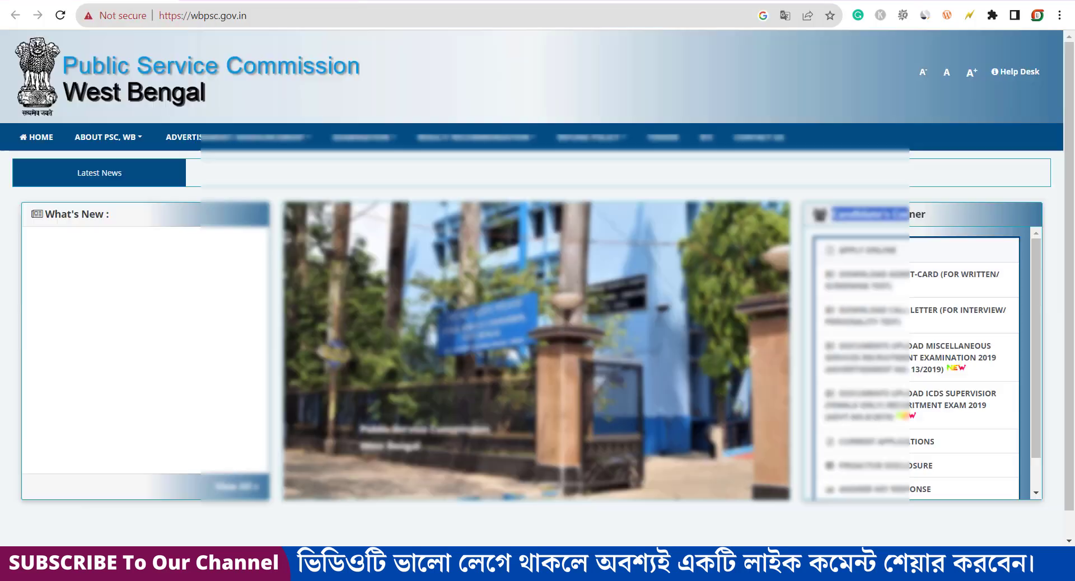